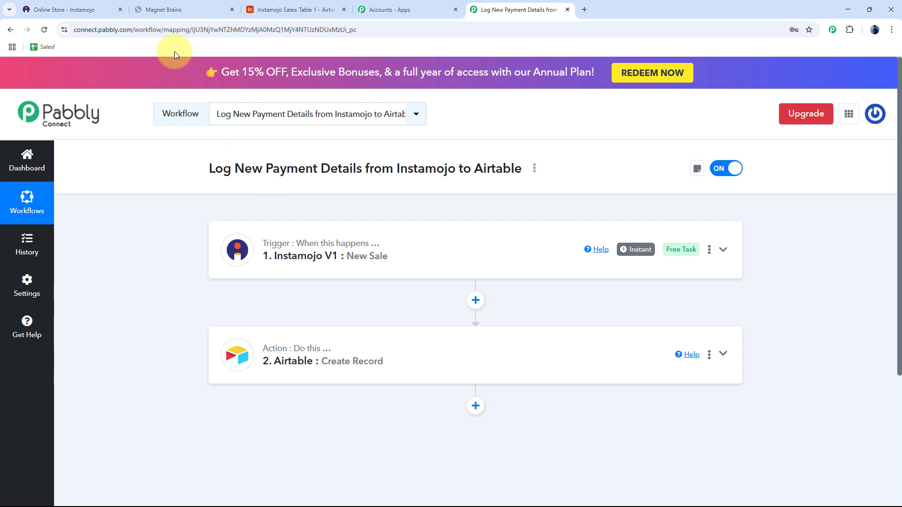
Check the ₹9 Instamojo order confirmation, then view the logged sale in the Instamojo Sales Airtable table.
left_click(177, 11)
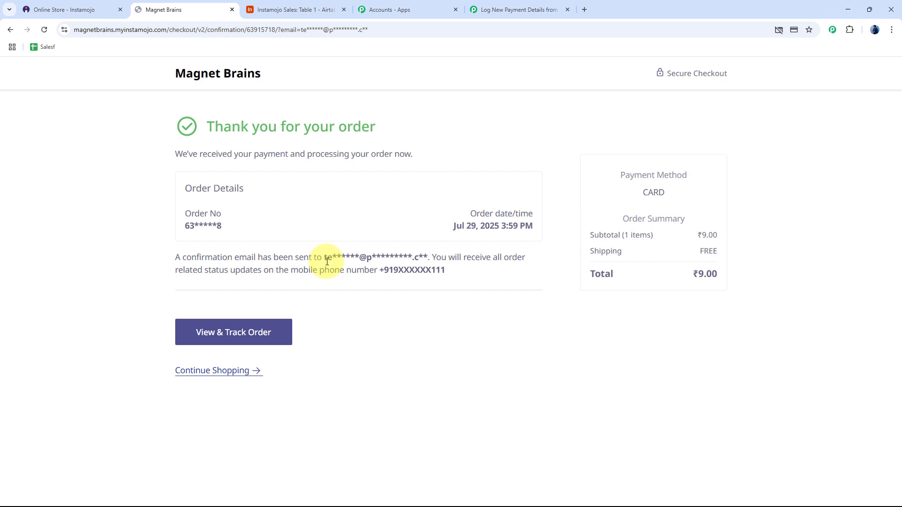
left_click(275, 10)
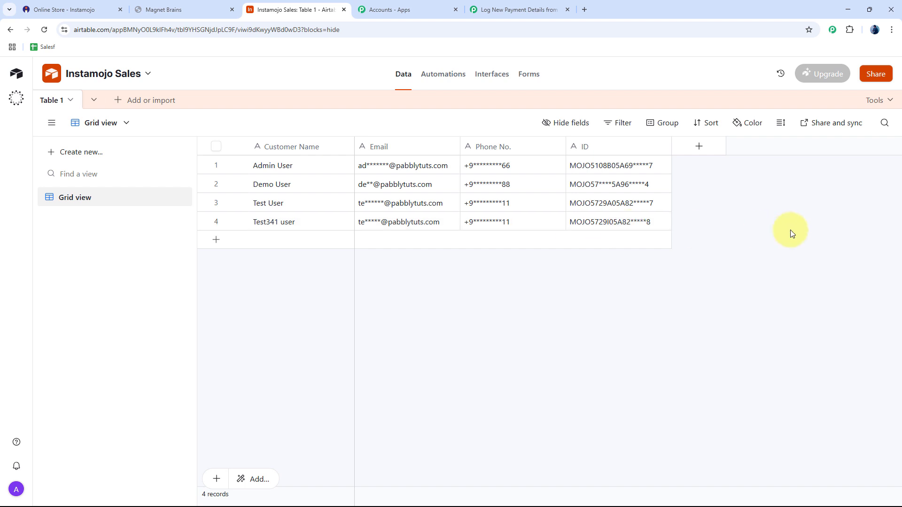
Switch back to the 'Log New Payment Details' workflow in Pabbly Connect.
left_click(533, 8)
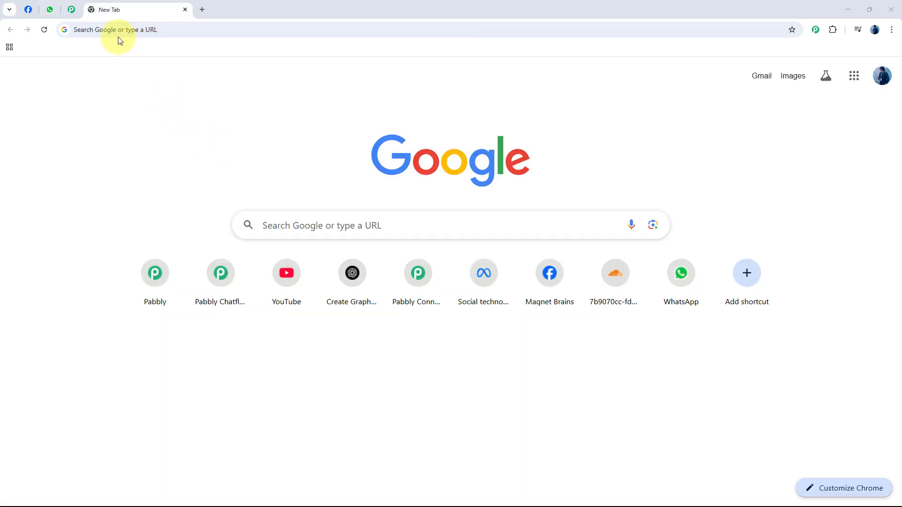
Go to pabbly.com/connect, glance at the Community page, and sign in to Pabbly.
left_click(125, 29)
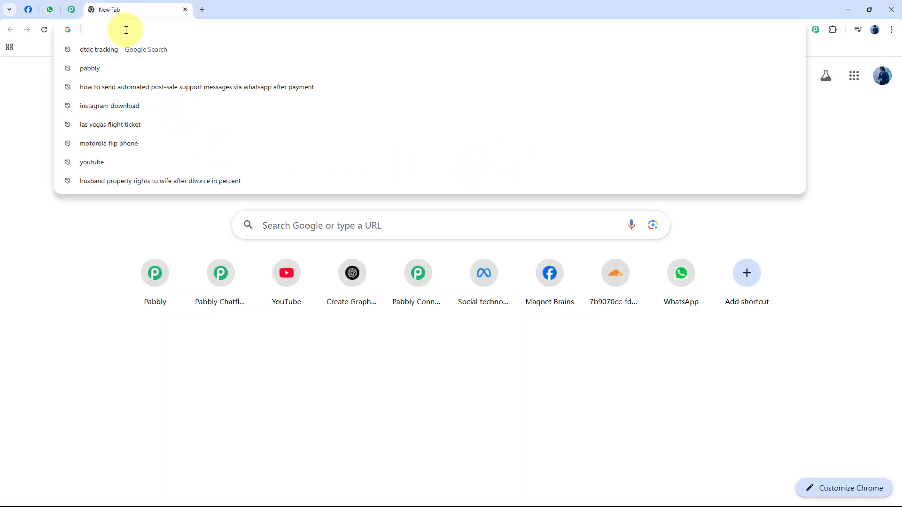
type("pabbly")
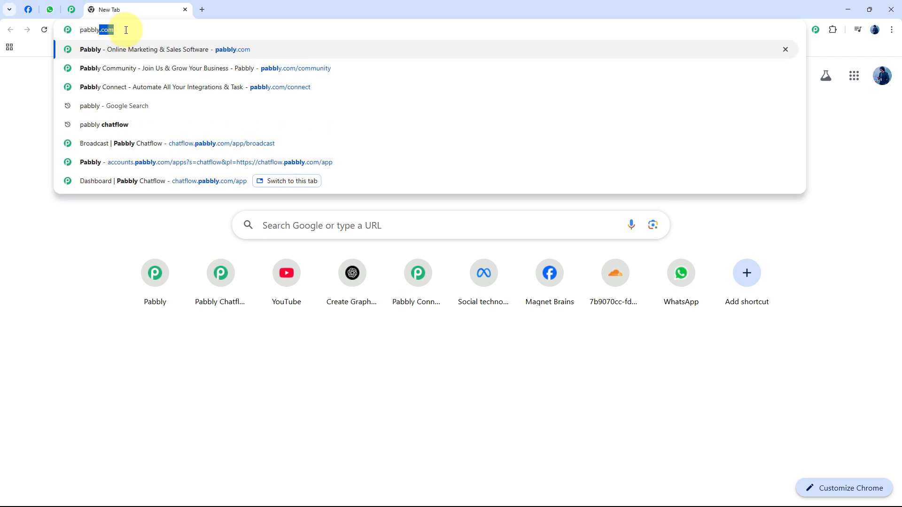
type(".com")
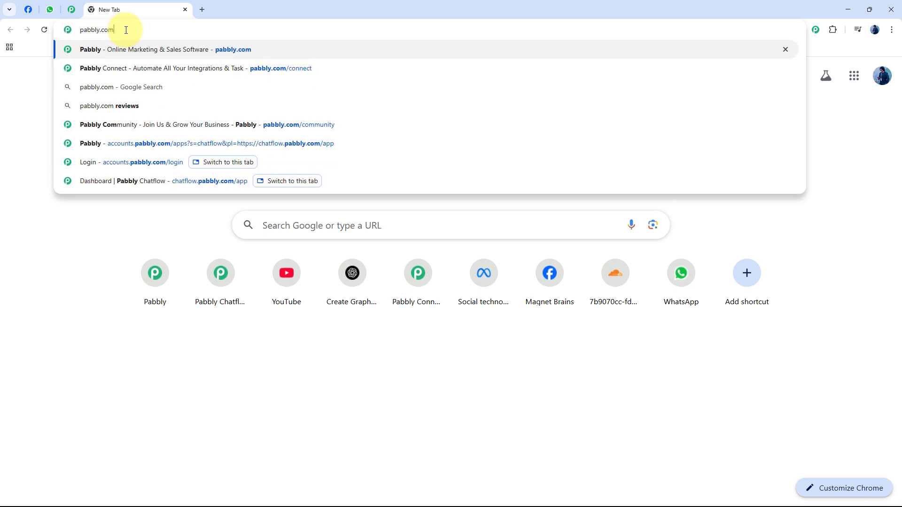
type("/connect")
key("Return")
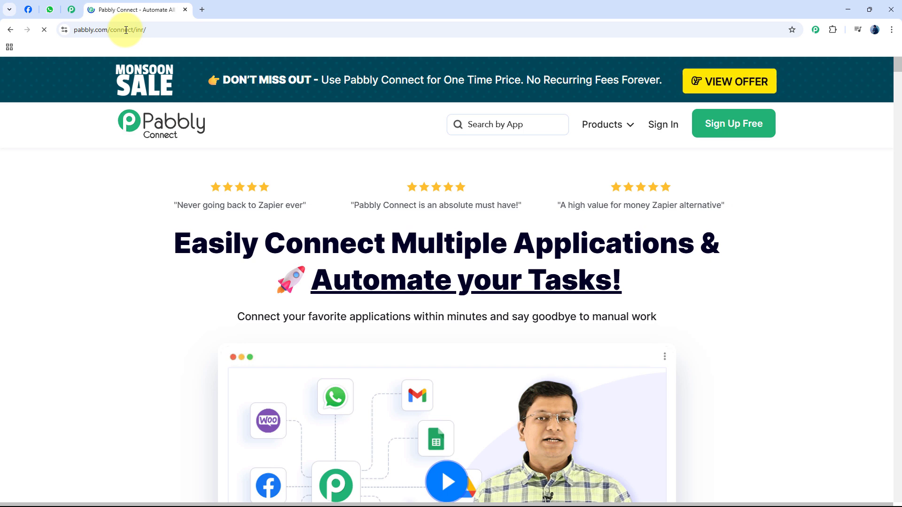
left_click(72, 10)
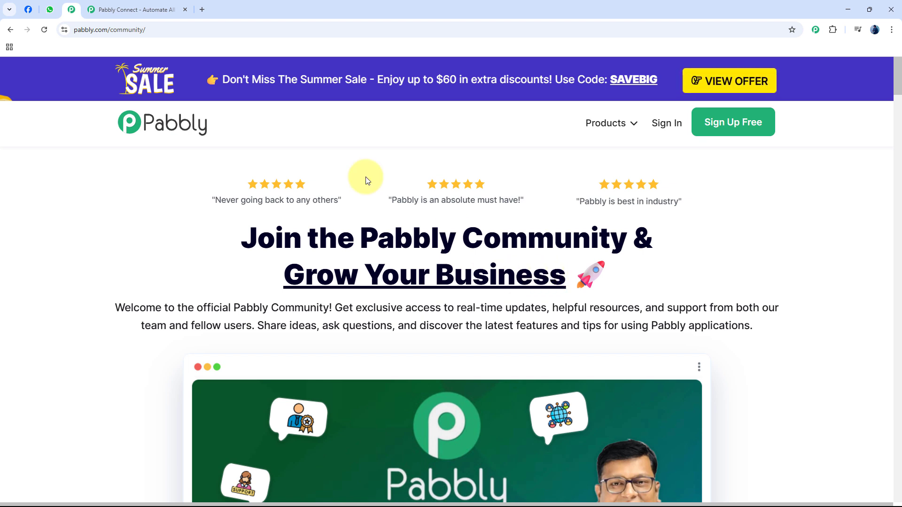
left_click(160, 9)
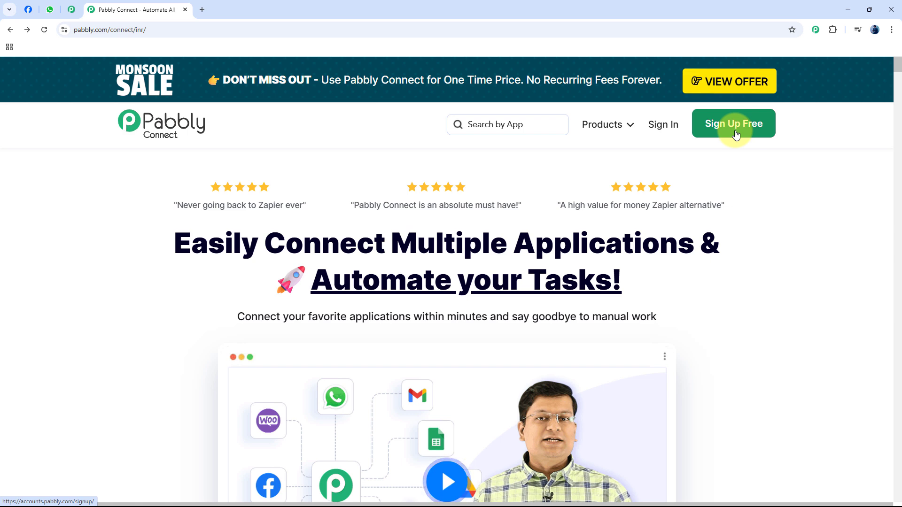
left_click(662, 135)
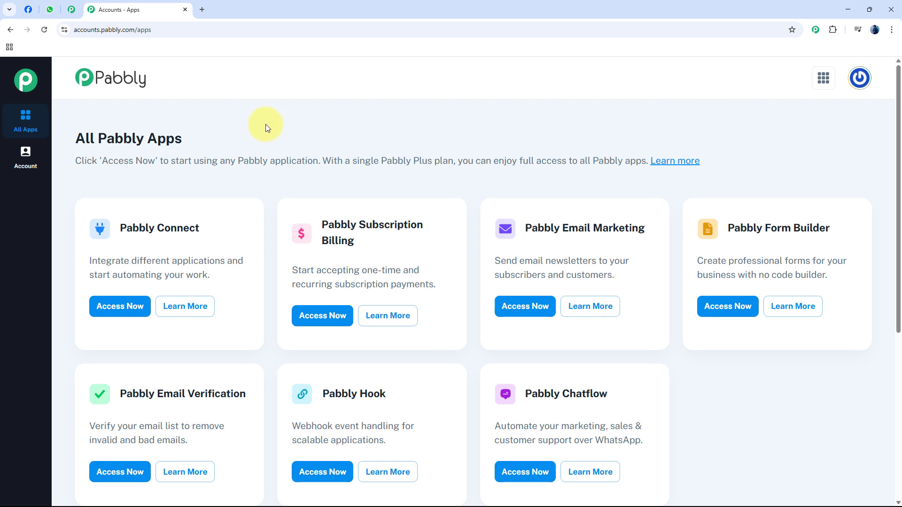
Launch Pabbly Connect from the All Pabbly Apps list to open its dashboard.
scroll(286, 130, "down", 1)
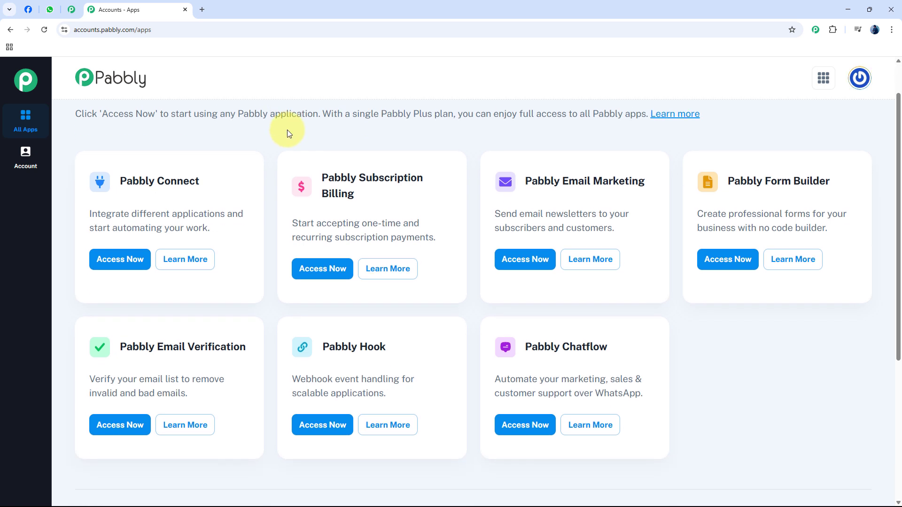
left_click(119, 265)
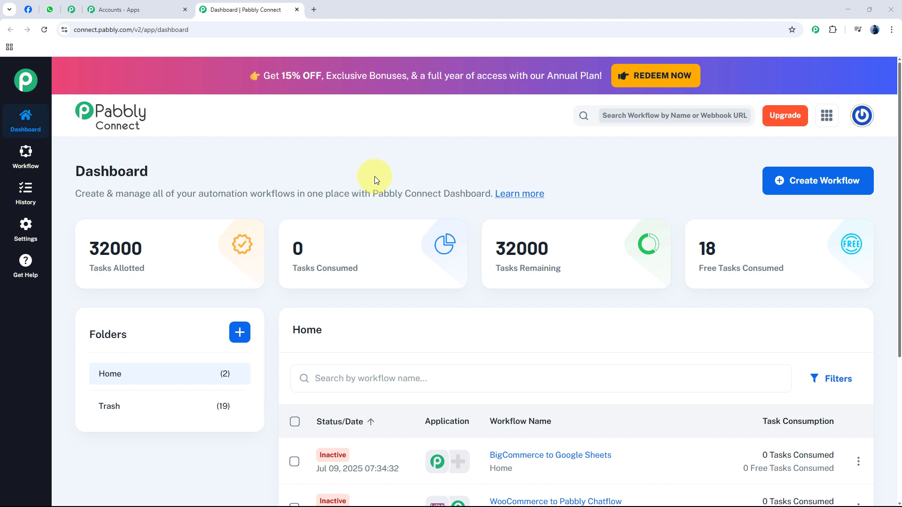
Create a Classic workflow named 'Log New Payment Details from Instamojo to Airtable' in the Home folder.
left_click(836, 188)
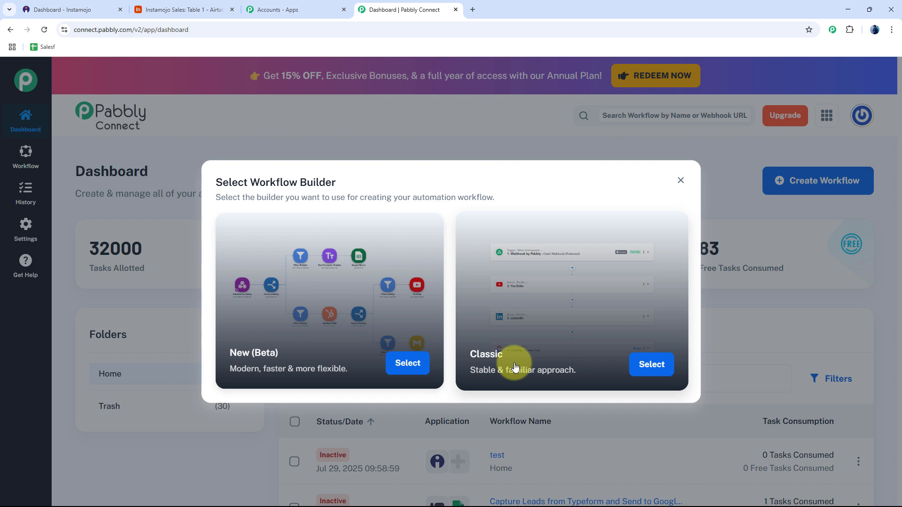
left_click(650, 364)
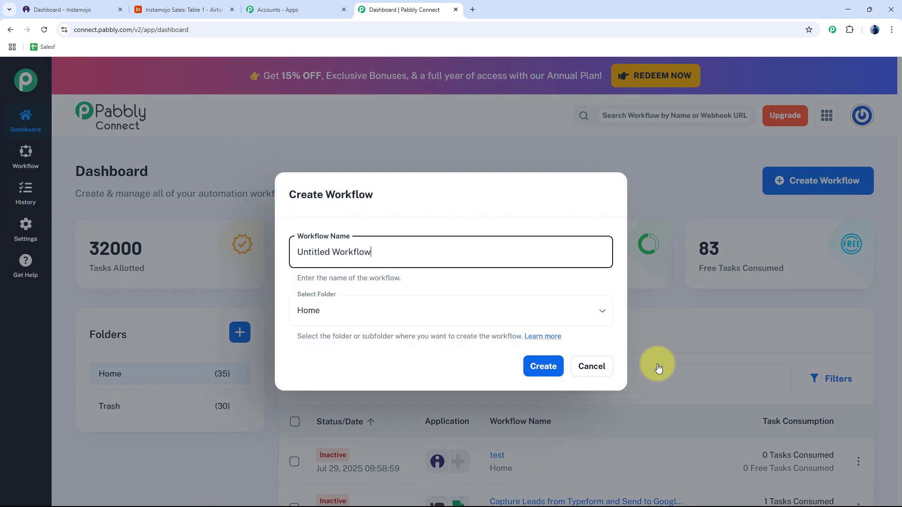
triple_click(435, 252)
type("Log New Payment Details from Instamojo to Airtable")
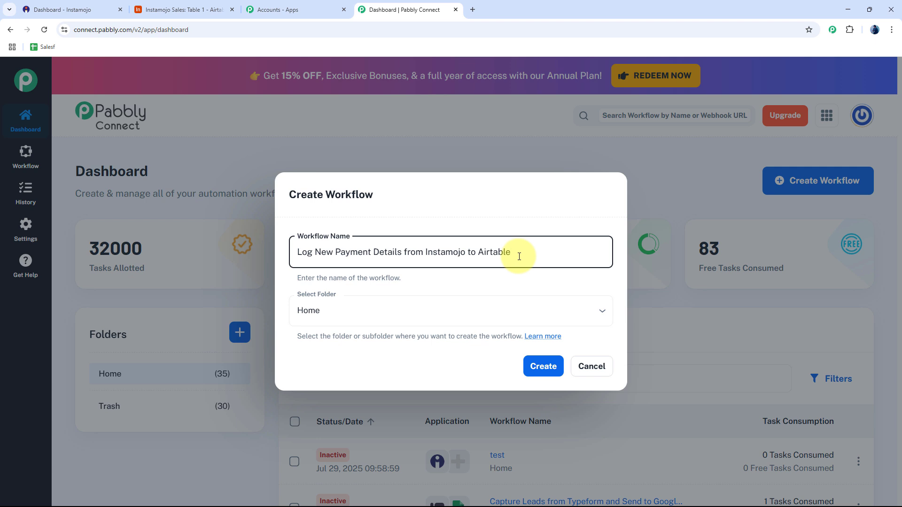
left_click(323, 307)
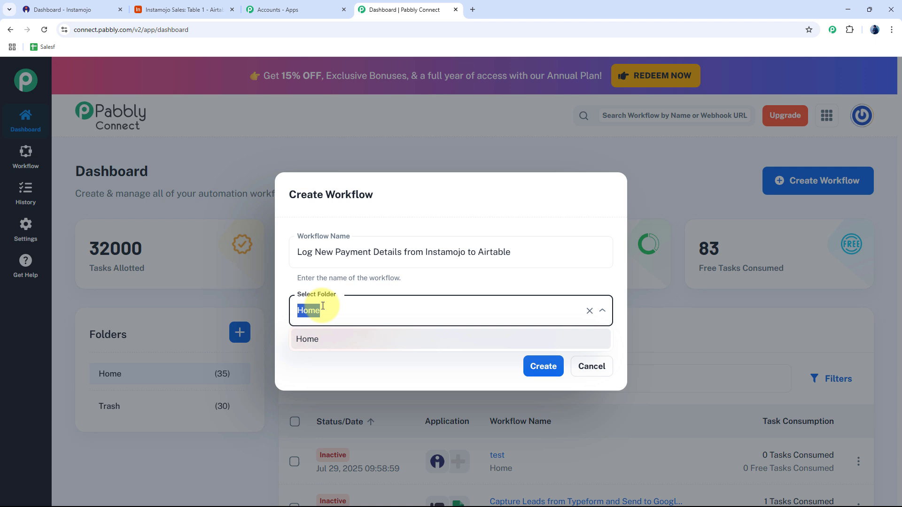
left_click(413, 286)
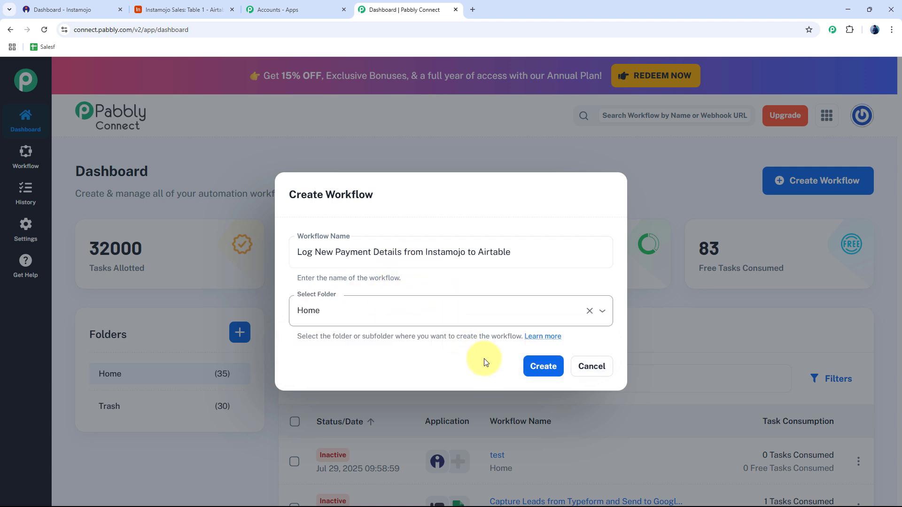
left_click(558, 371)
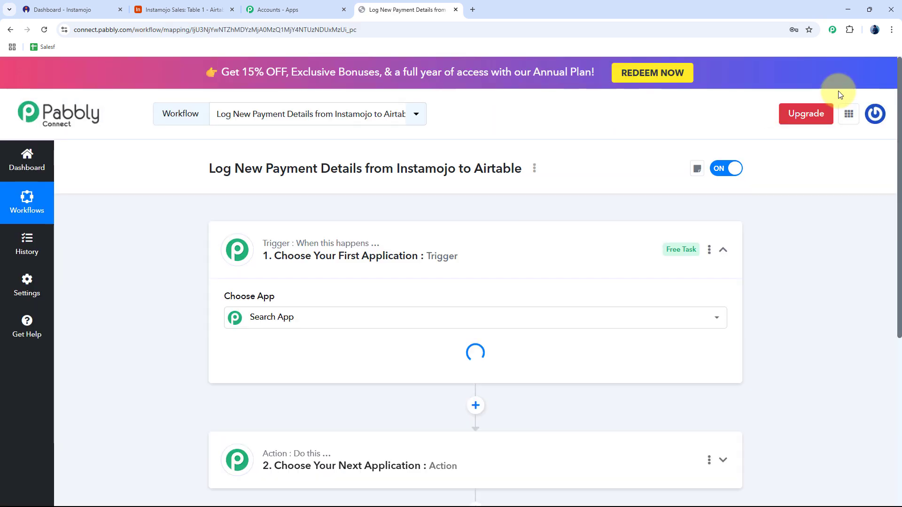
Collapse the trigger step and check the Airtable table's current records.
left_click(376, 249)
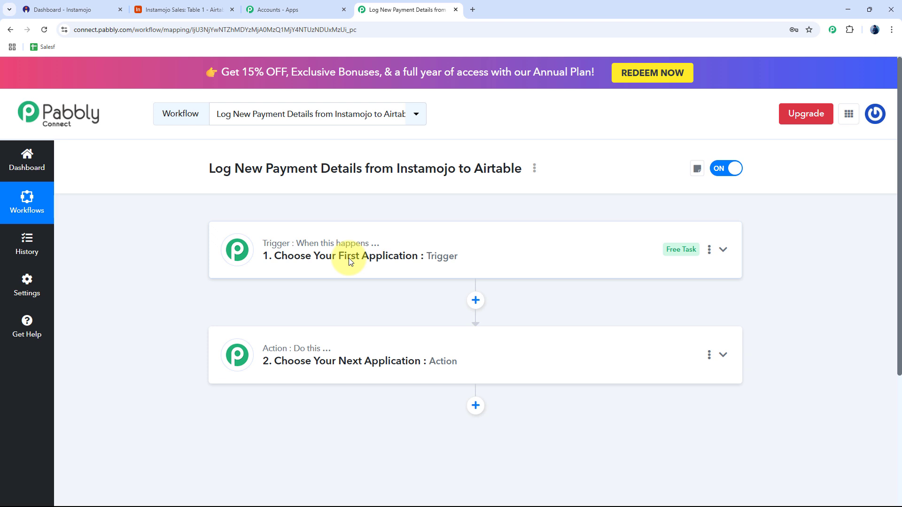
left_click(162, 11)
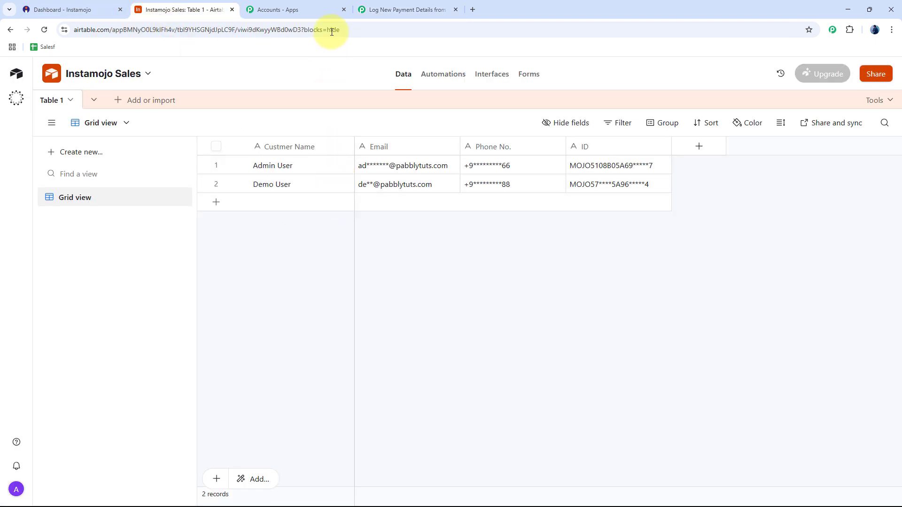
left_click(382, 9)
Search 'instamo' in the trigger's app chooser and select Instamojo V1.
left_click(308, 256)
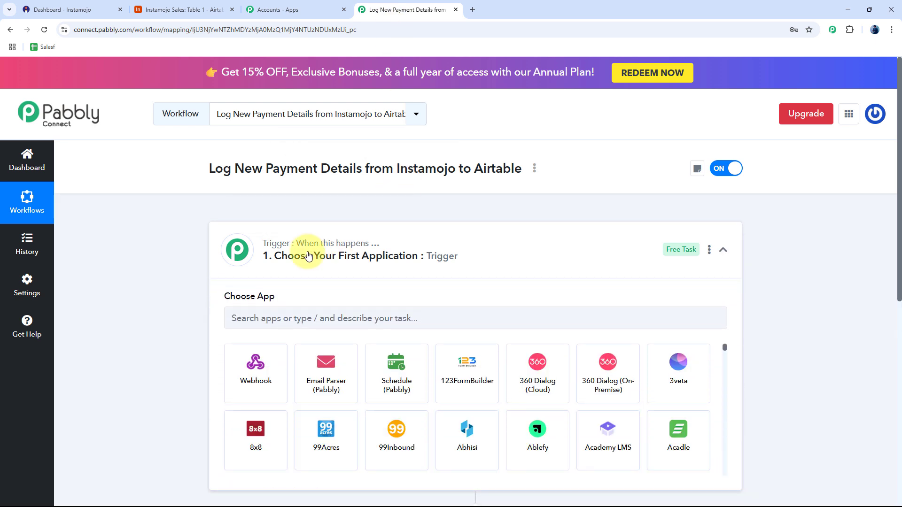
left_click(280, 316)
type("inta")
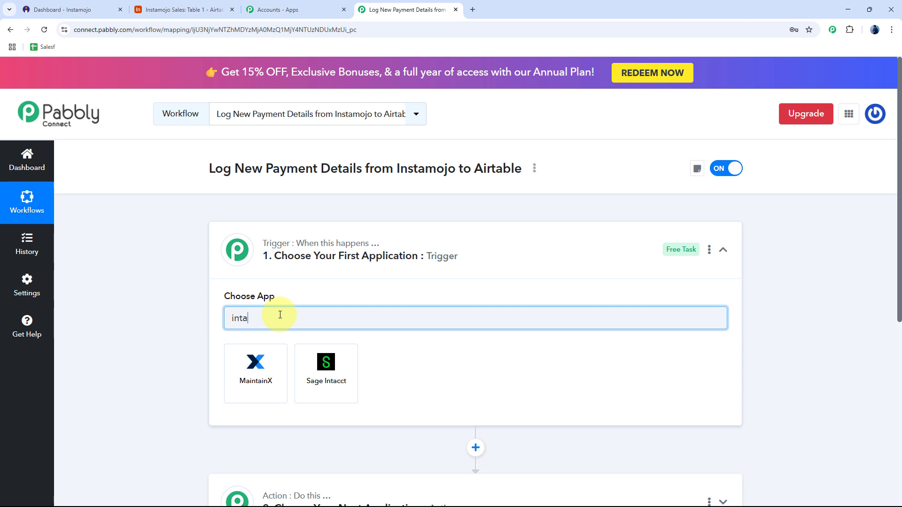
key("BackSpace")
key("BackSpace")
type("stamo")
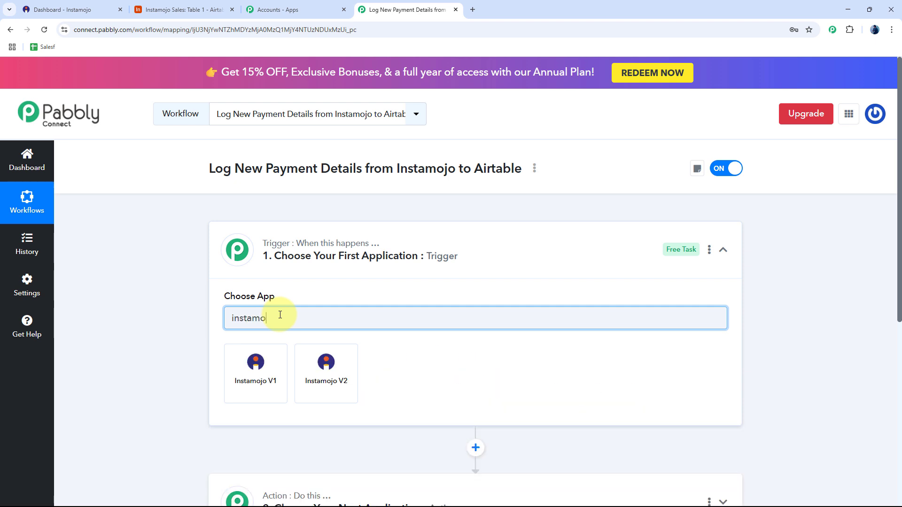
left_click(257, 381)
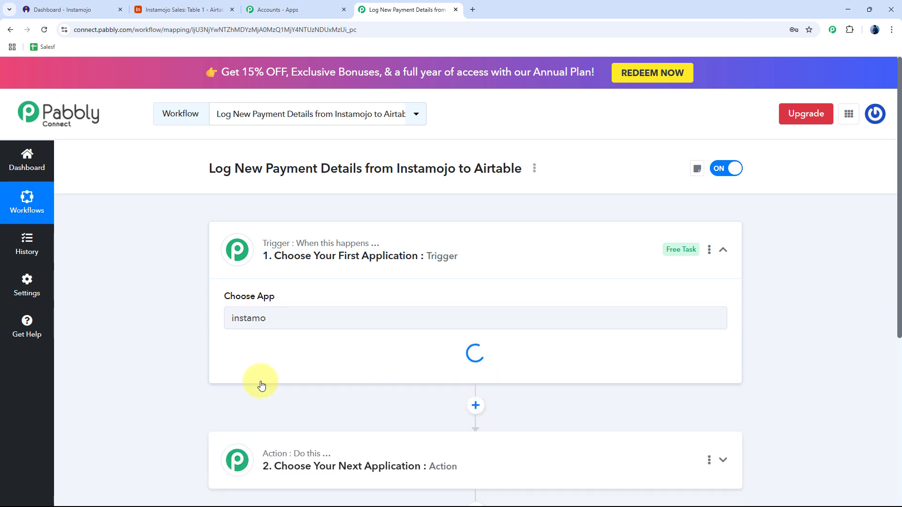
Set the trigger event to New Sale, copy its webhook URL, and go to the Instamojo dashboard.
left_click(268, 368)
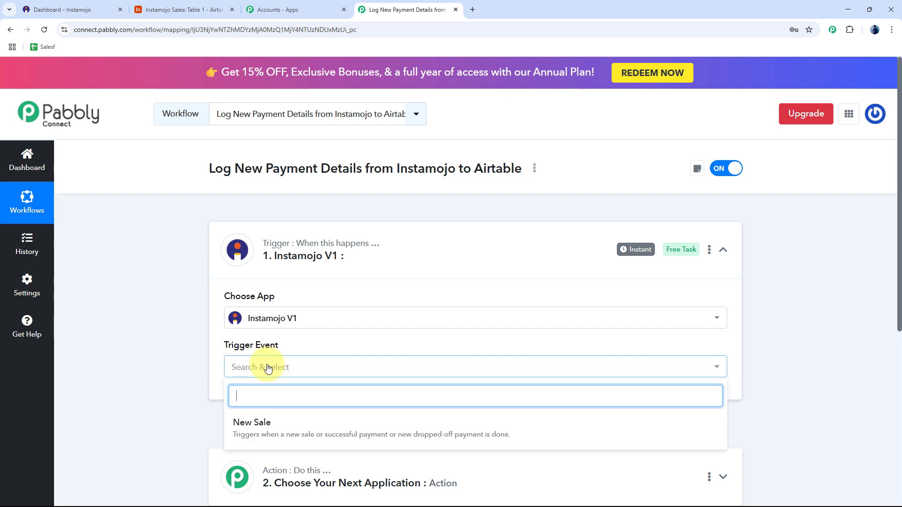
left_click(267, 428)
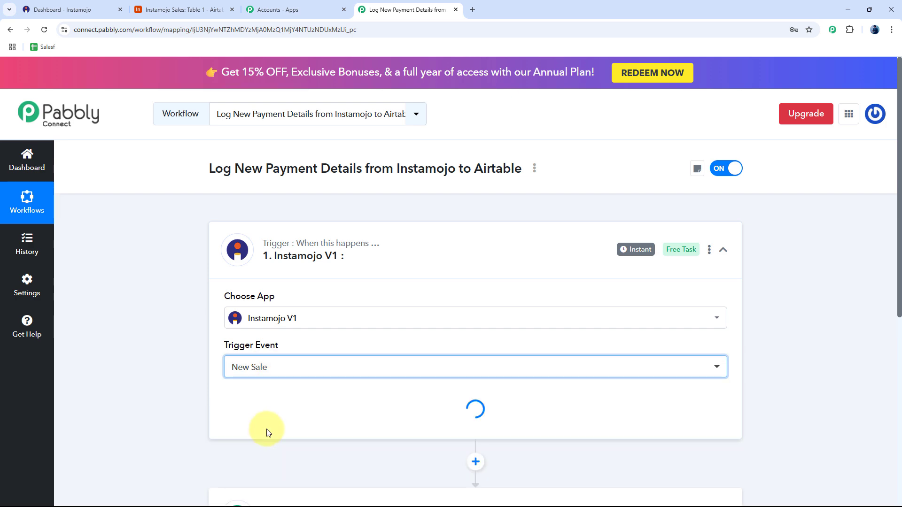
scroll(191, 359, "down", 5)
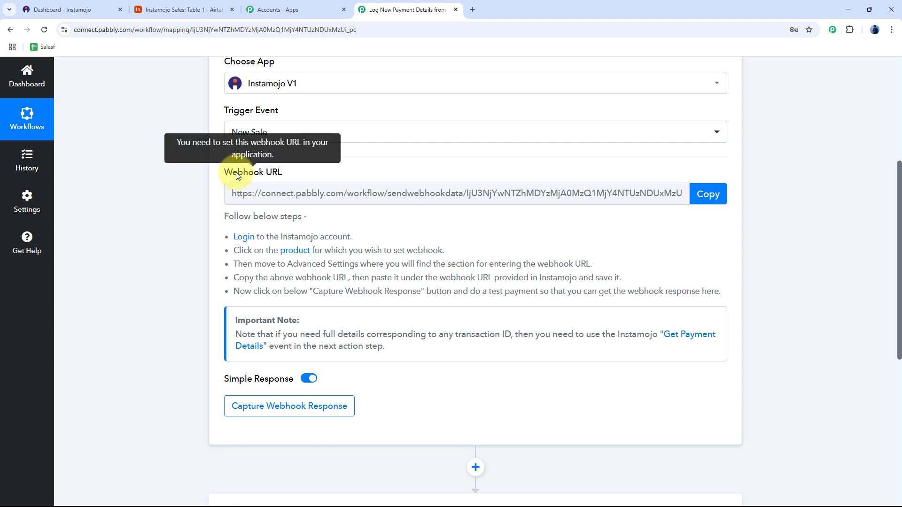
left_click(709, 193)
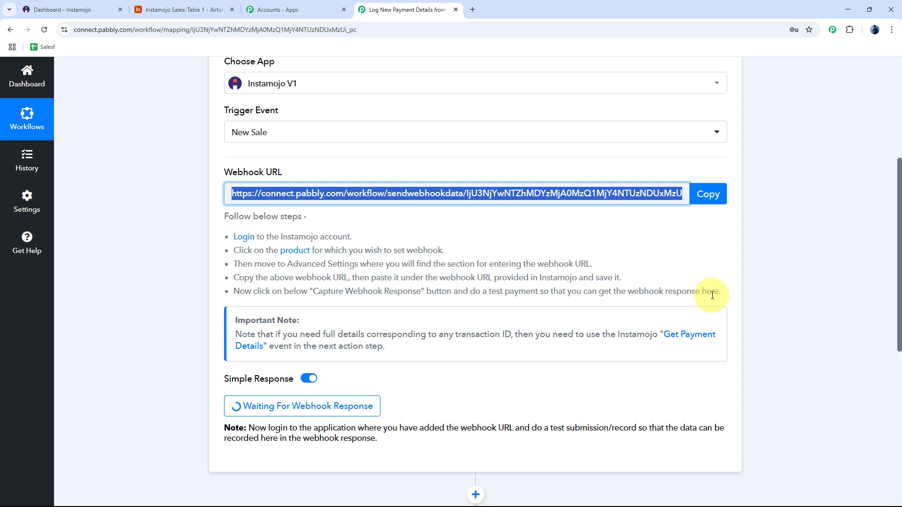
left_click(68, 10)
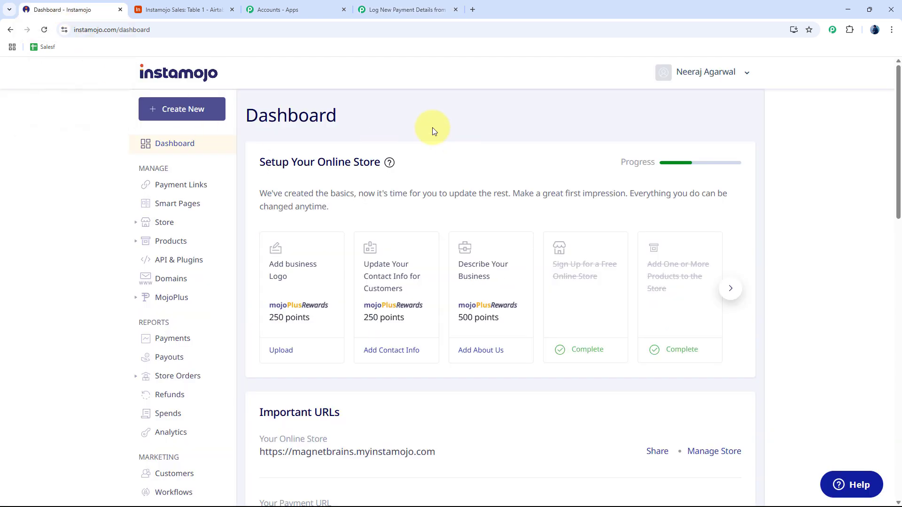
Open the Organic Skincare Set product from Instamojo's All Products list.
left_click(177, 242)
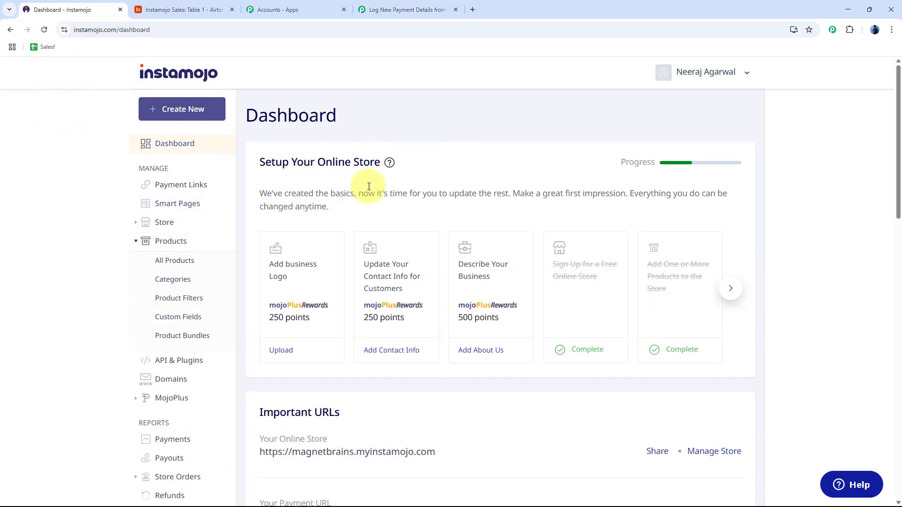
left_click(181, 259)
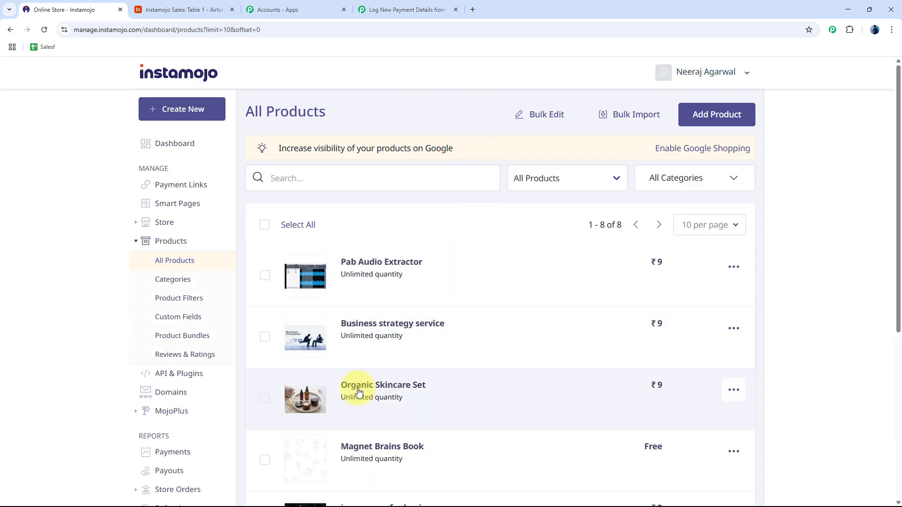
left_click(413, 388)
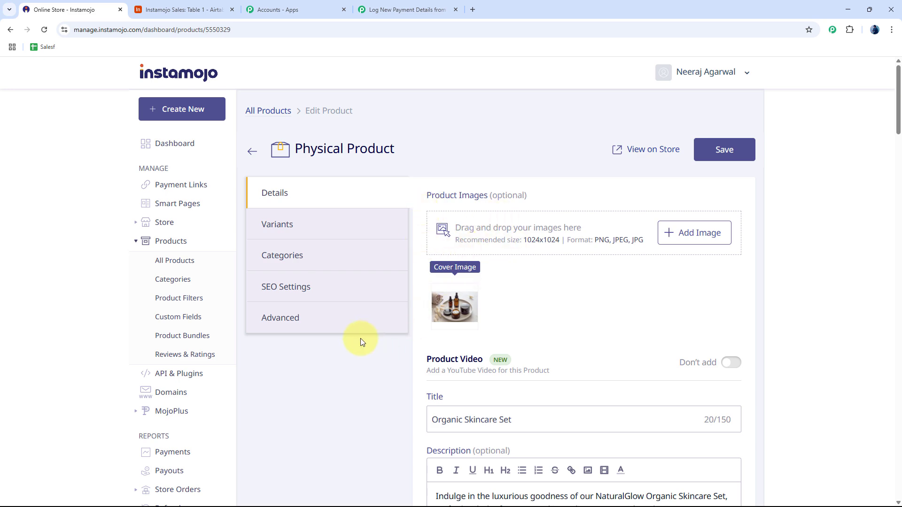
Clear the old Webhook URL in the product's Advanced settings, then return to Pabbly.
left_click(282, 322)
scroll(534, 323, "down", 7)
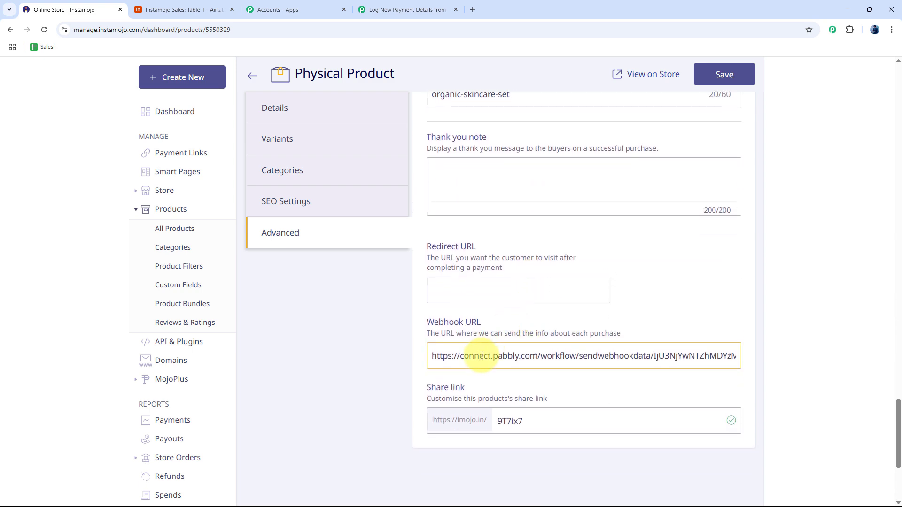
key("ctrl+a")
key("BackSpace")
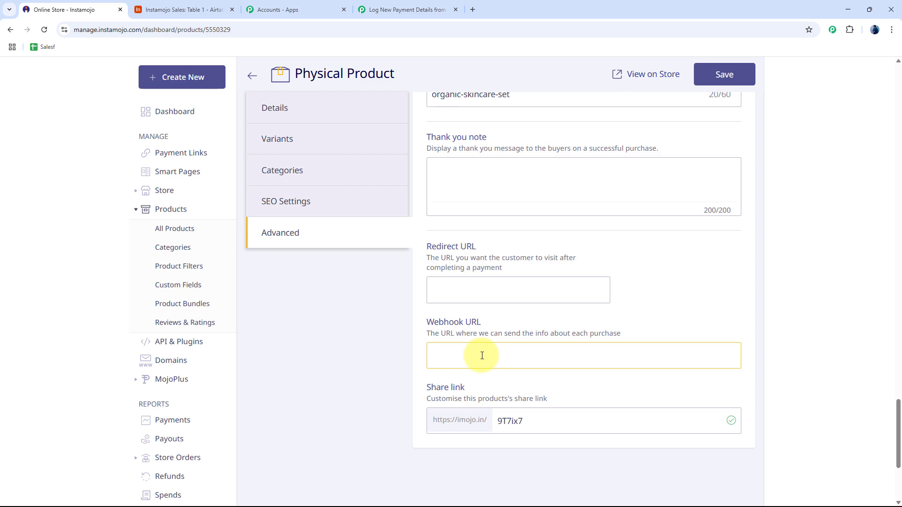
left_click(385, 9)
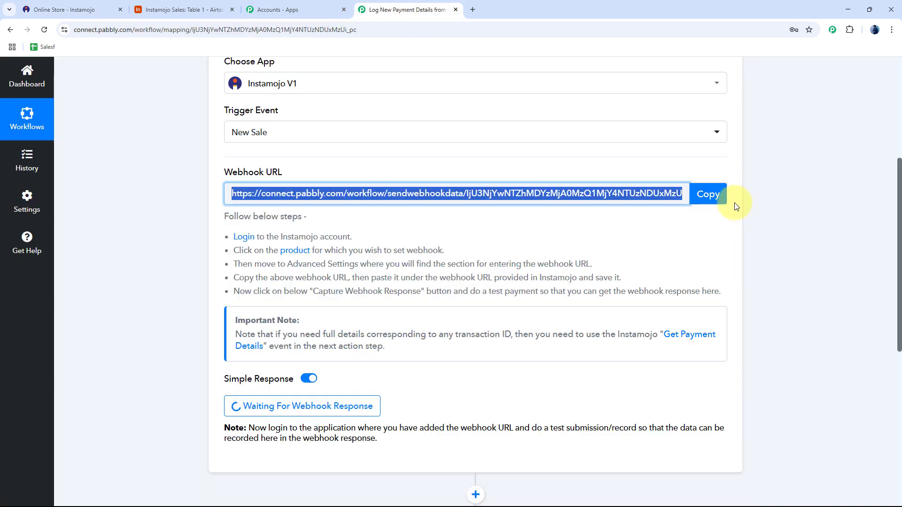
Paste the Pabbly webhook URL into the Organic Skincare Set Webhook URL field and save.
left_click(710, 193)
left_click(89, 9)
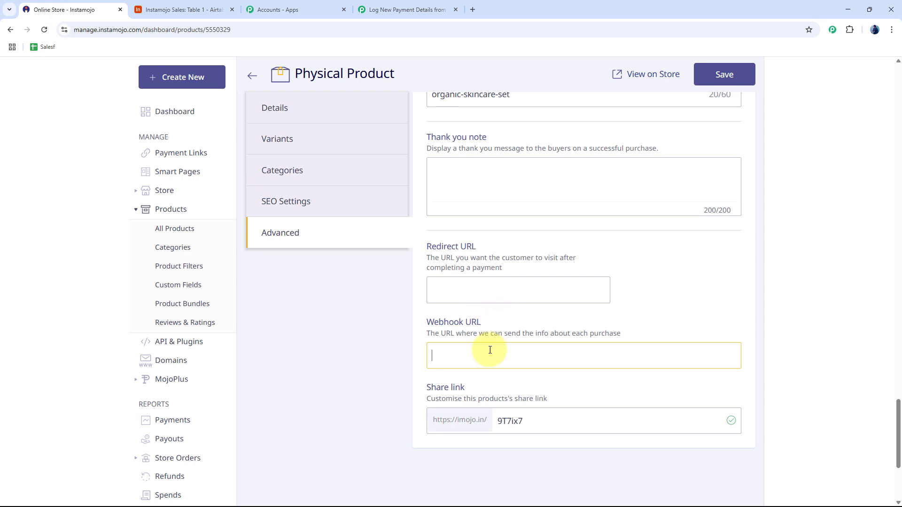
key("ctrl+v")
scroll(681, 227, "up", 9)
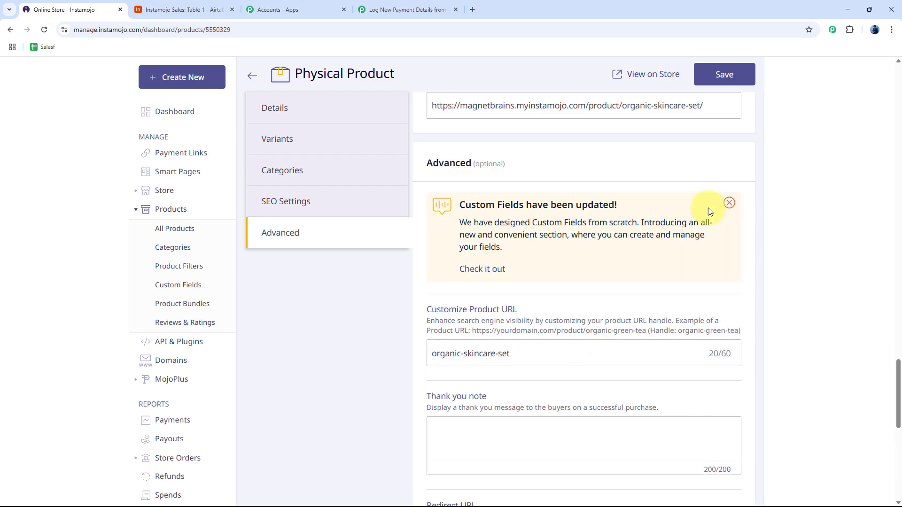
left_click(731, 75)
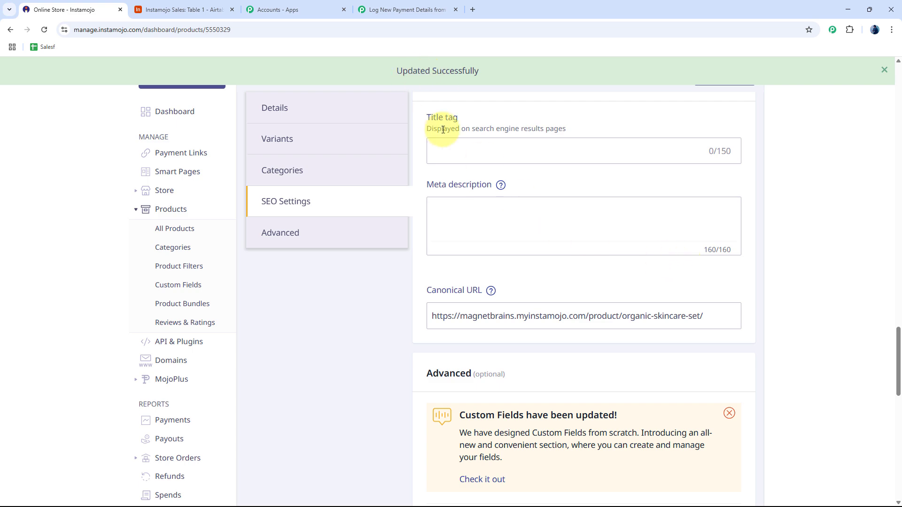
scroll(441, 188, "up", 14)
scroll(451, 218, "up", 13)
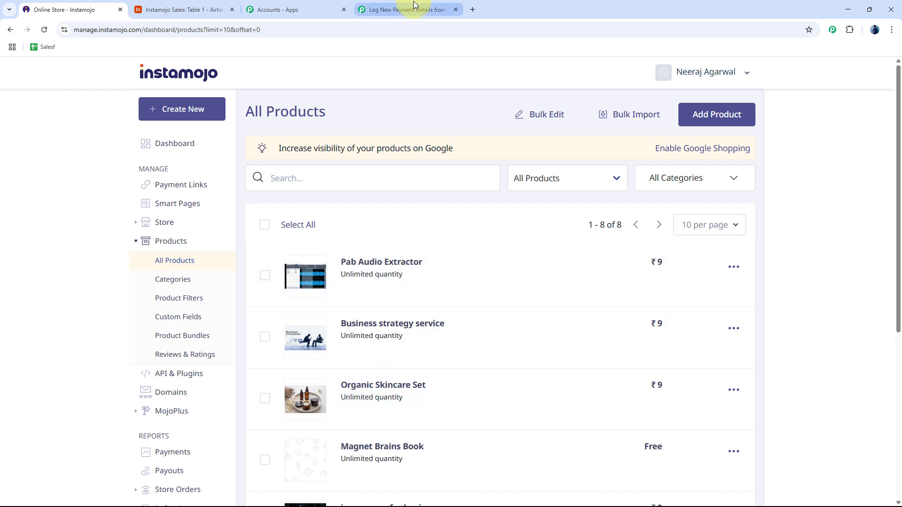
left_click(404, 9)
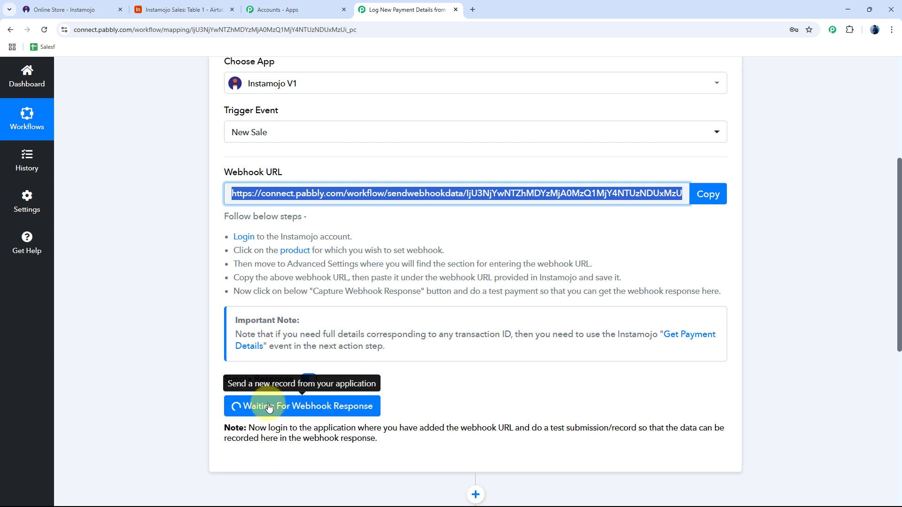
Open the ₹9 Organic Skincare Set product page on the live Magnet Brains store.
left_click(188, 281)
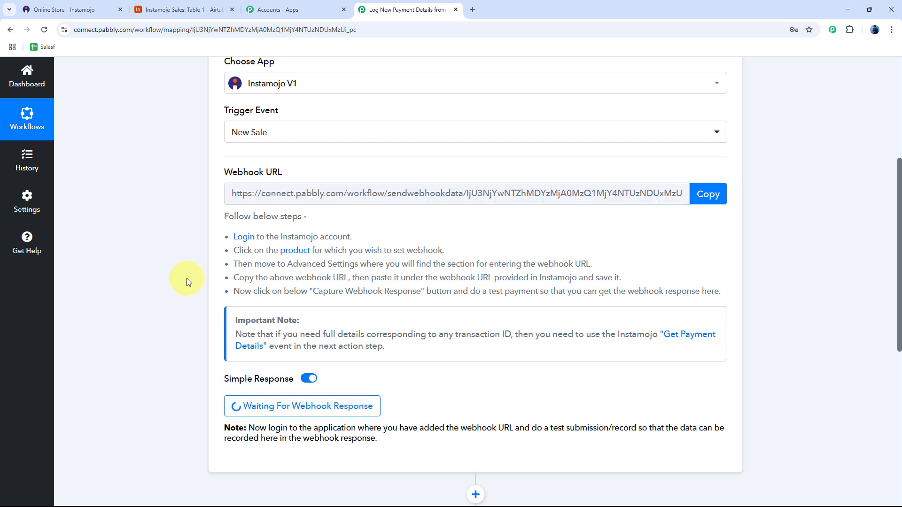
left_click(94, 11)
left_click(410, 392)
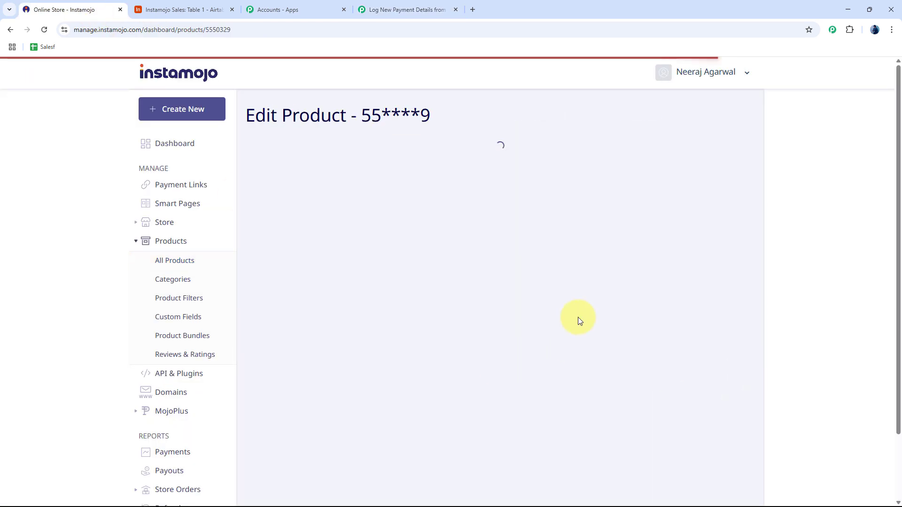
left_click(650, 154)
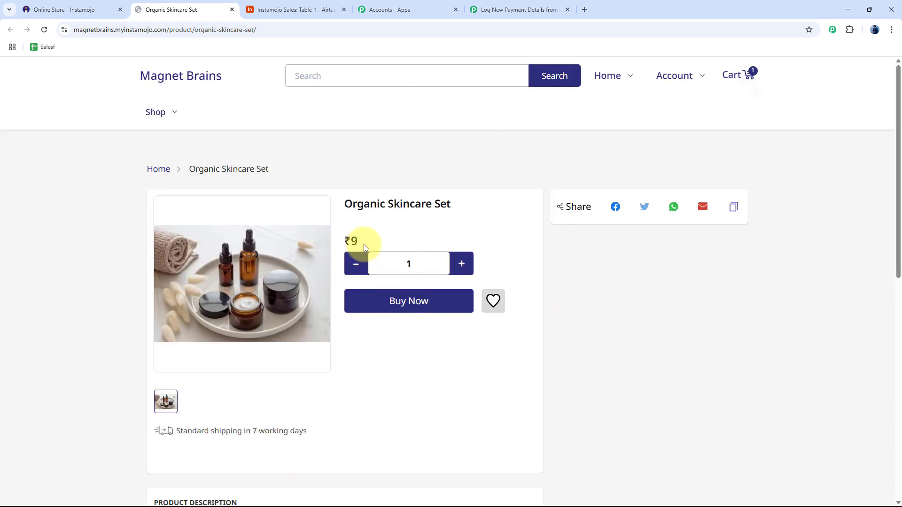
Buy the Organic Skincare Set with the test buyer's name, e-mail and phone, then begin the delivery address.
left_click(424, 312)
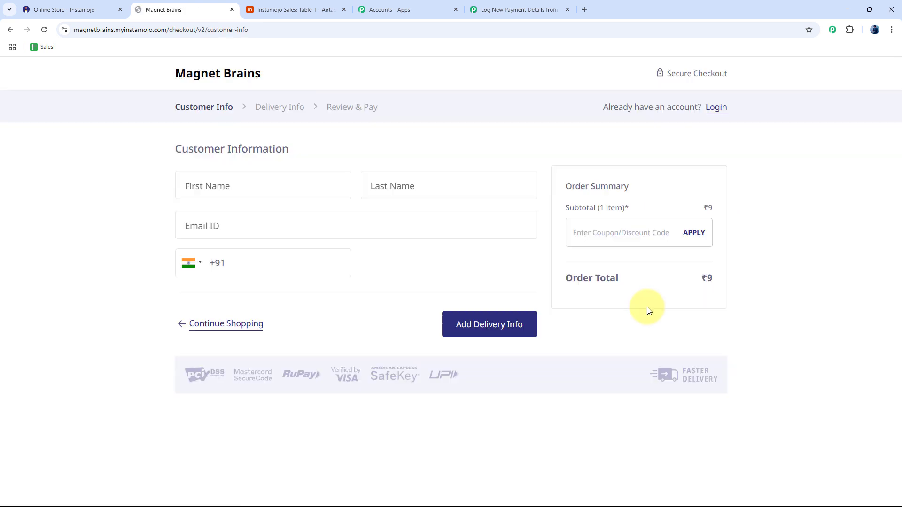
left_click(247, 188)
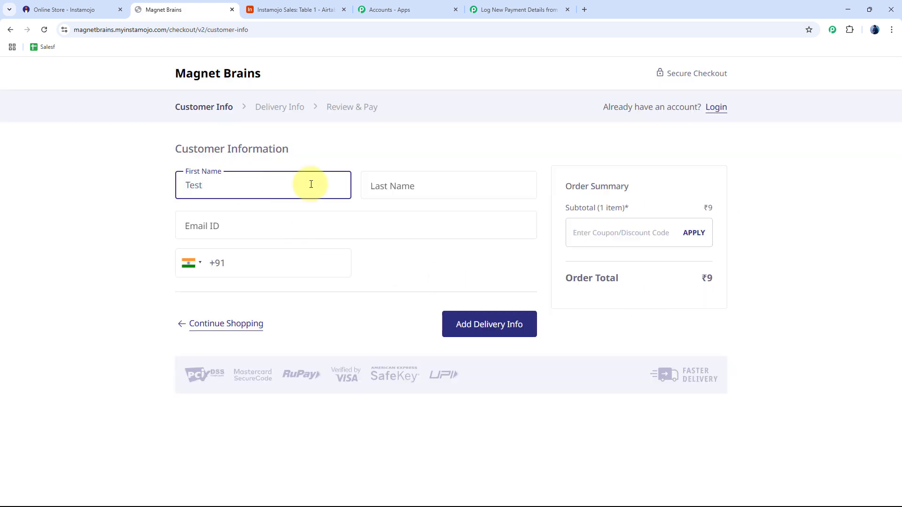
left_click(394, 182)
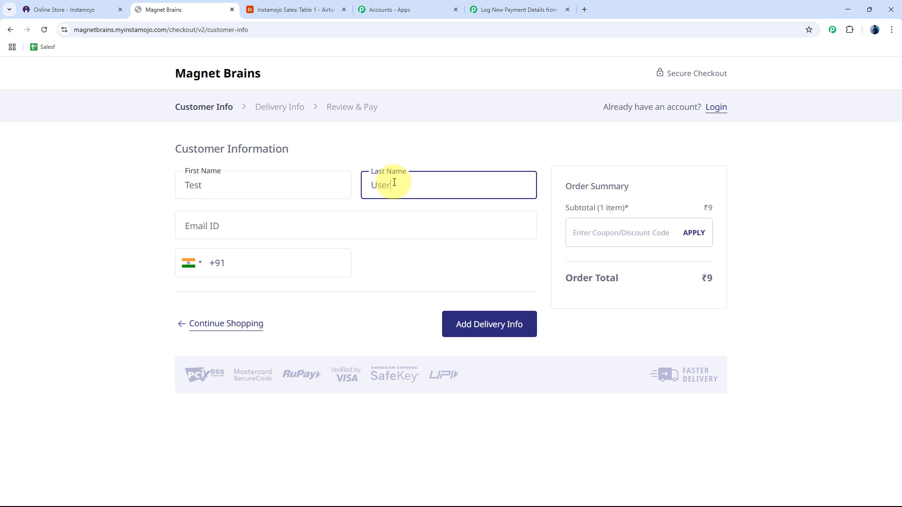
left_click(208, 220)
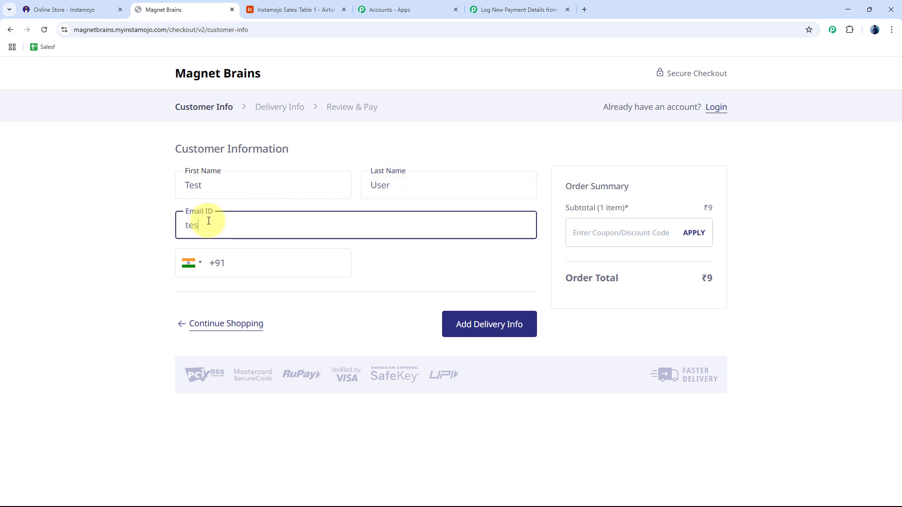
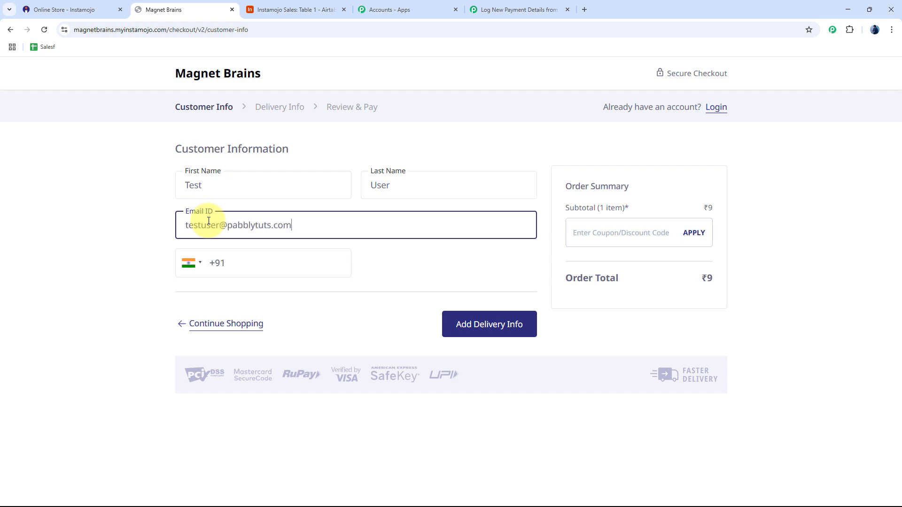
left_click(273, 264)
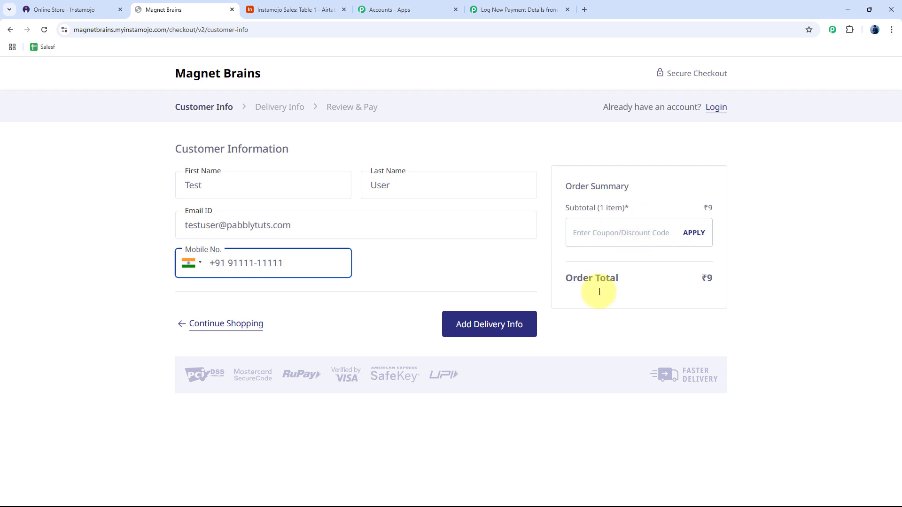
left_click(499, 329)
left_click(257, 297)
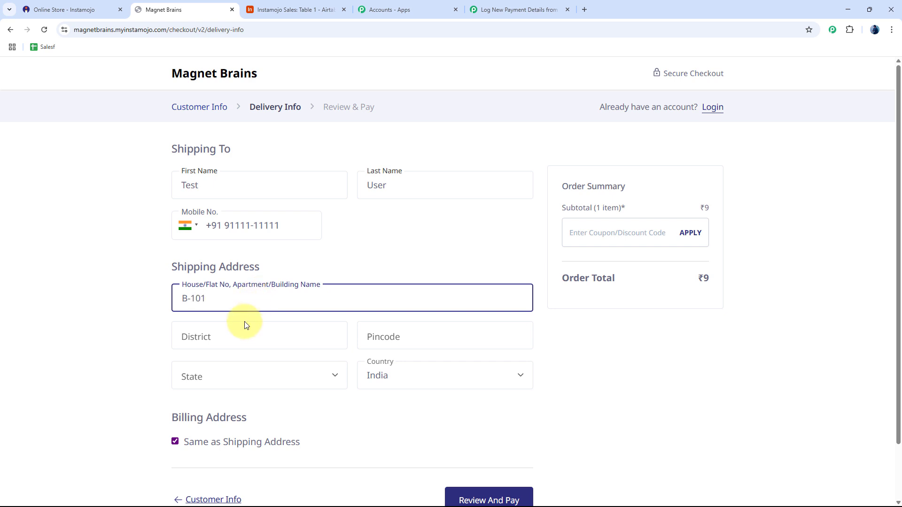
Pick the district suggested for 'Bhopa' and fill in the pincode.
left_click(238, 334)
type("Bha")
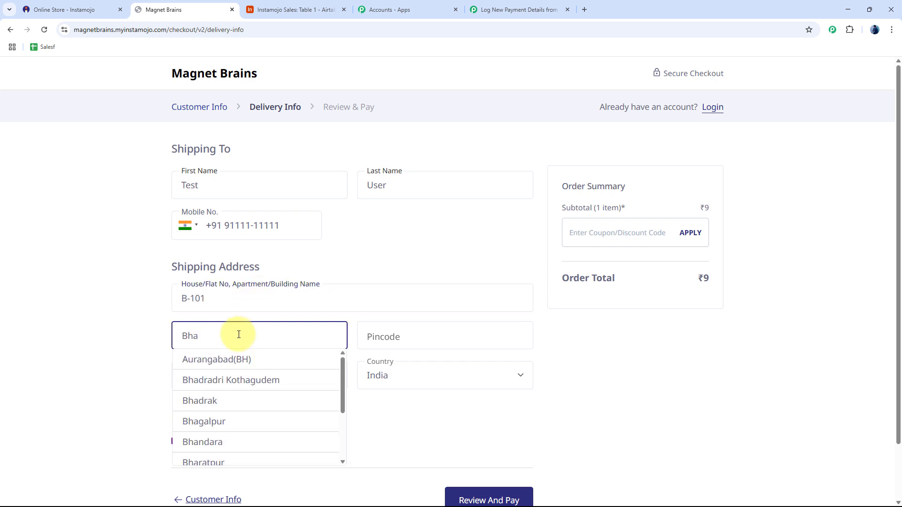
key("BackSpace")
type("opa")
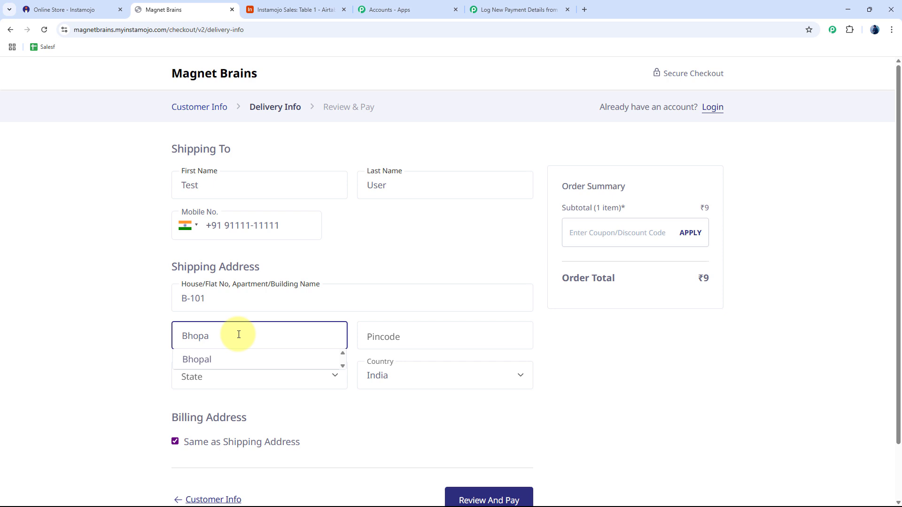
left_click(256, 360)
left_click(481, 330)
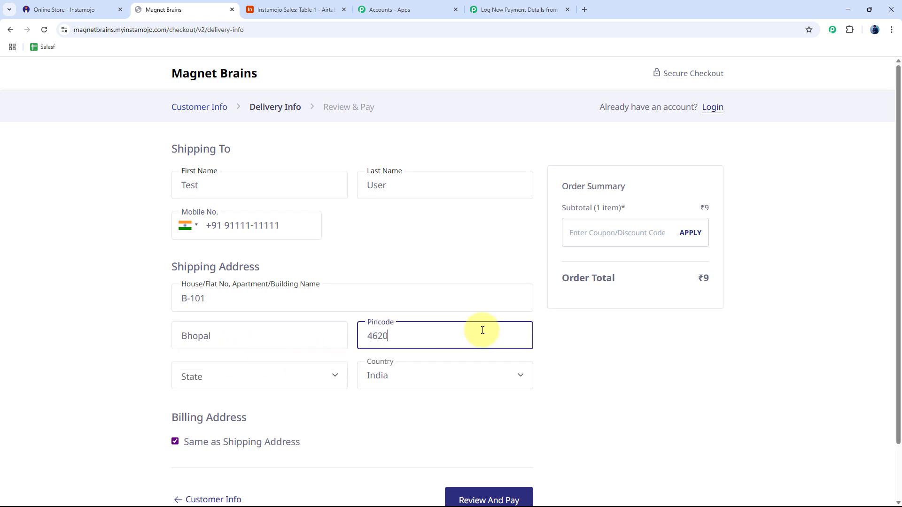
Choose the state matching 'mad' and country India, then proceed to Review And Pay.
left_click(245, 378)
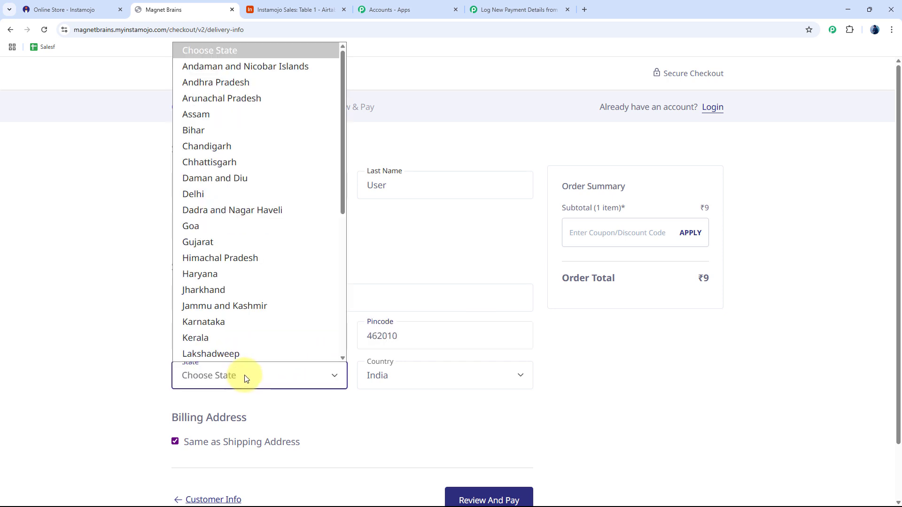
type("mad")
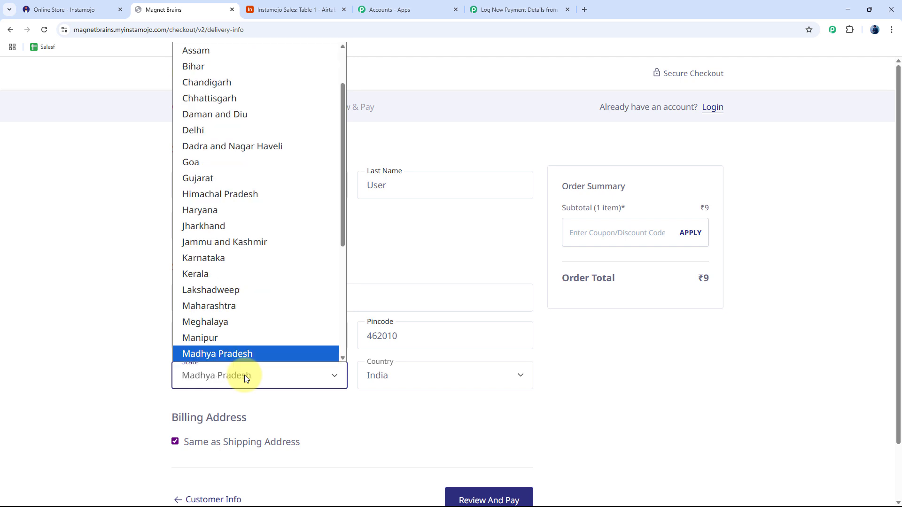
left_click(255, 354)
left_click(415, 381)
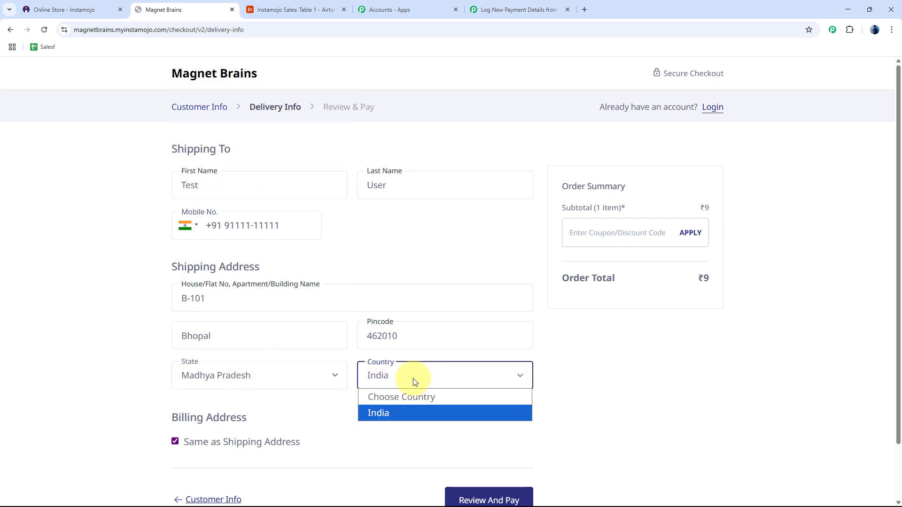
left_click(401, 415)
scroll(519, 429, "down", 1)
left_click(502, 448)
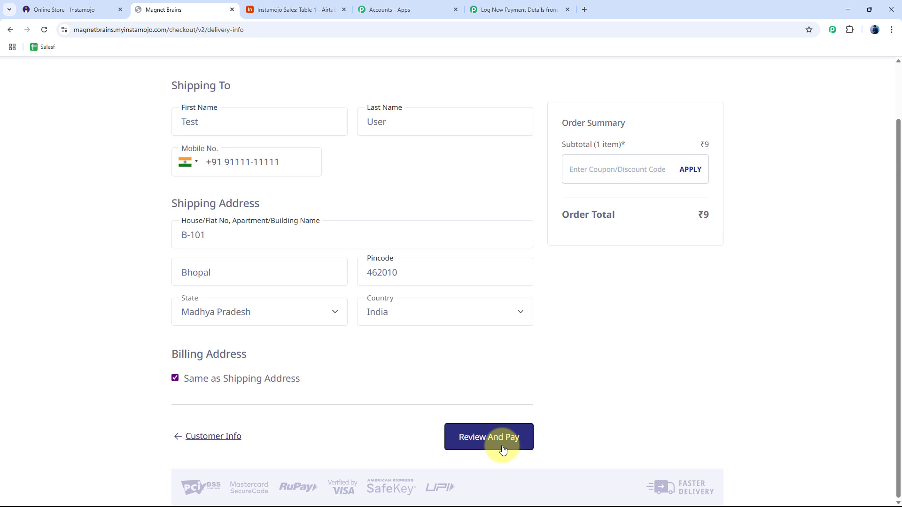
Pay the ₹9 order by credit/debit card, then switch back to the Pabbly workflow.
left_click(740, 211)
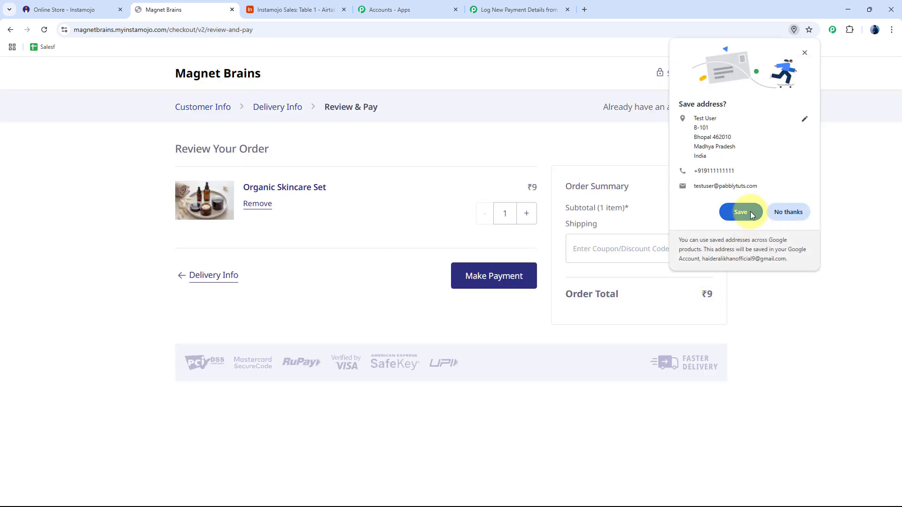
left_click(510, 282)
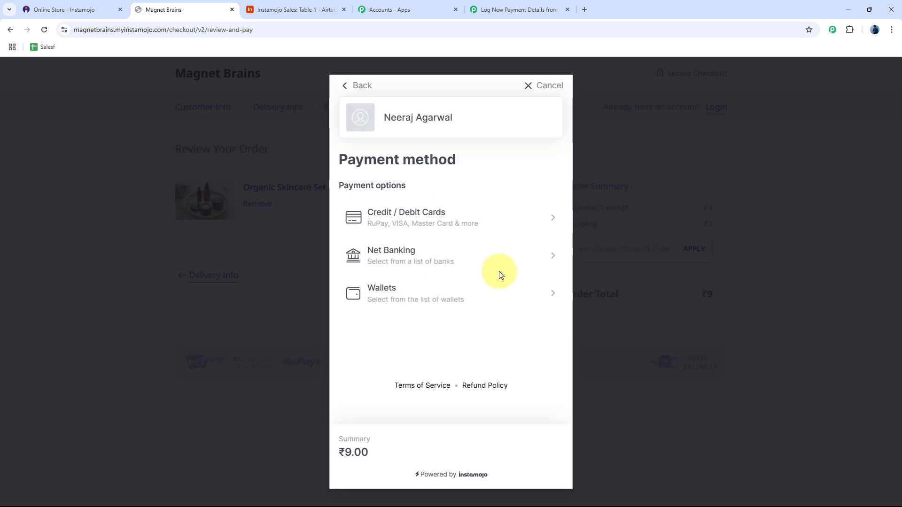
left_click(427, 222)
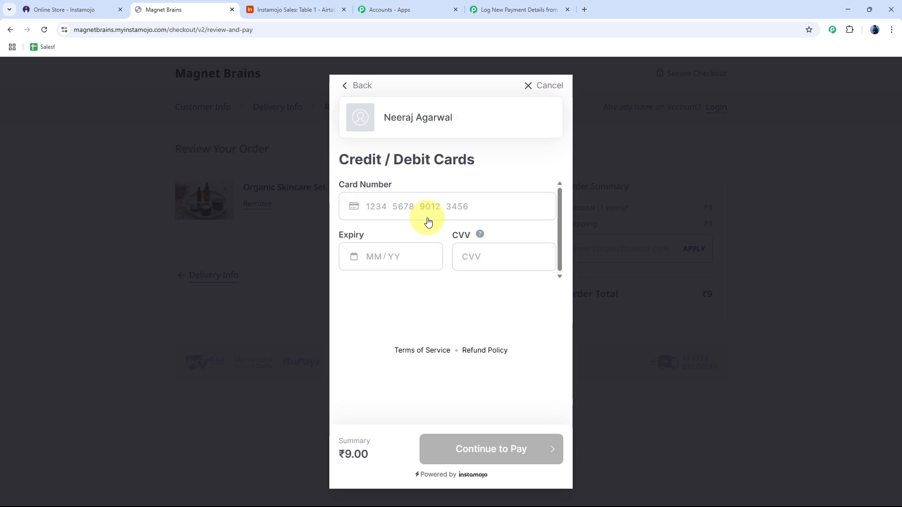
left_click(429, 202)
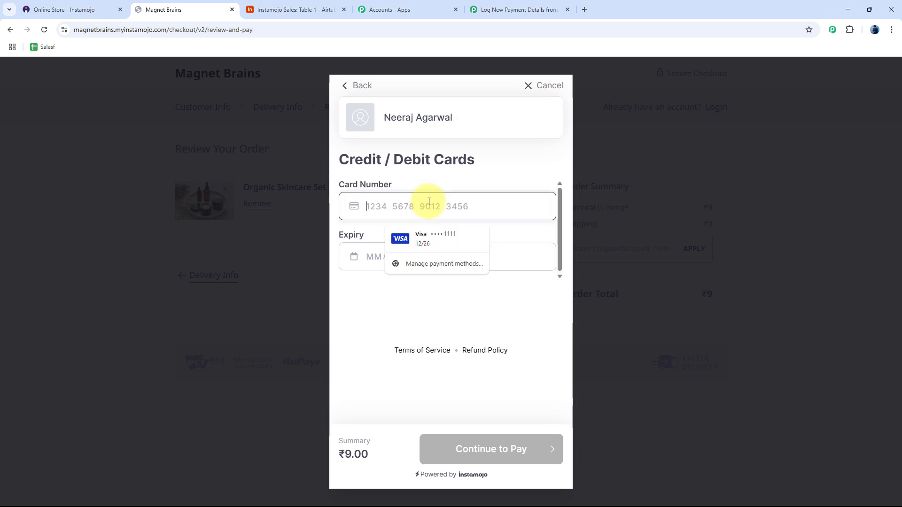
left_click(369, 329)
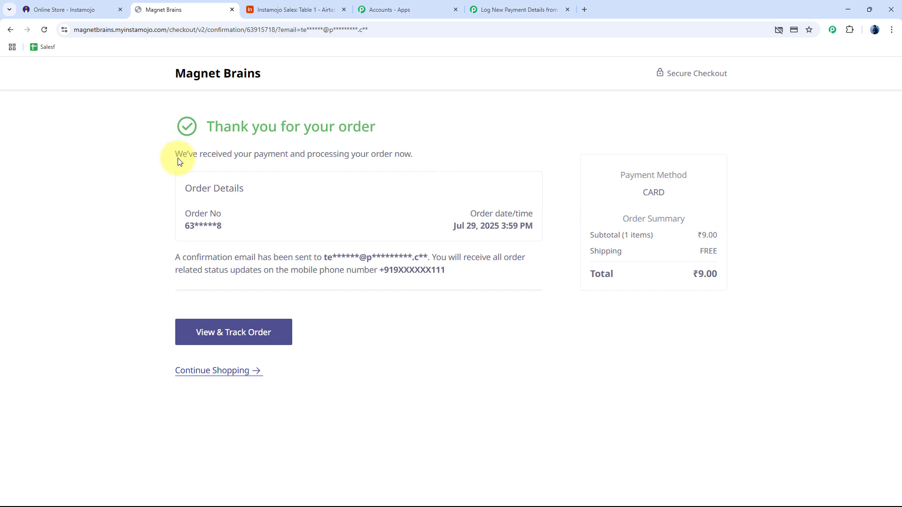
left_click(525, 9)
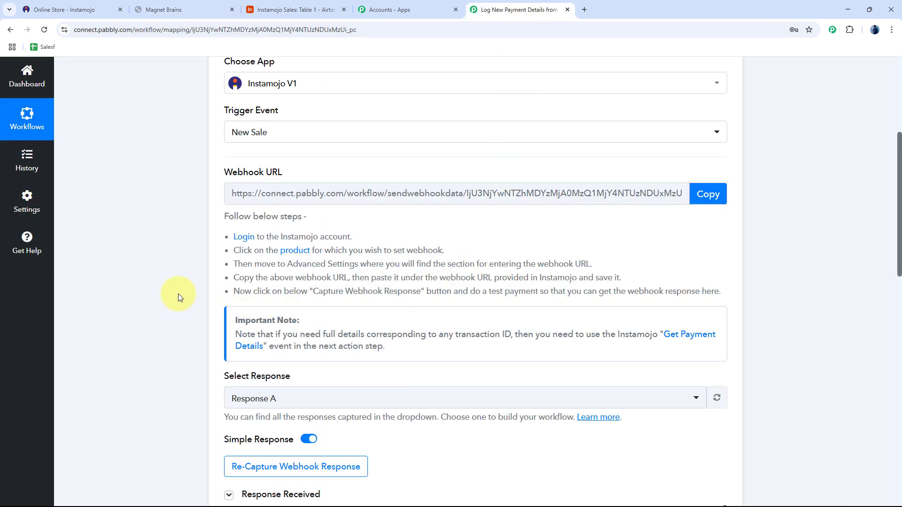
scroll(178, 294, "down", 6)
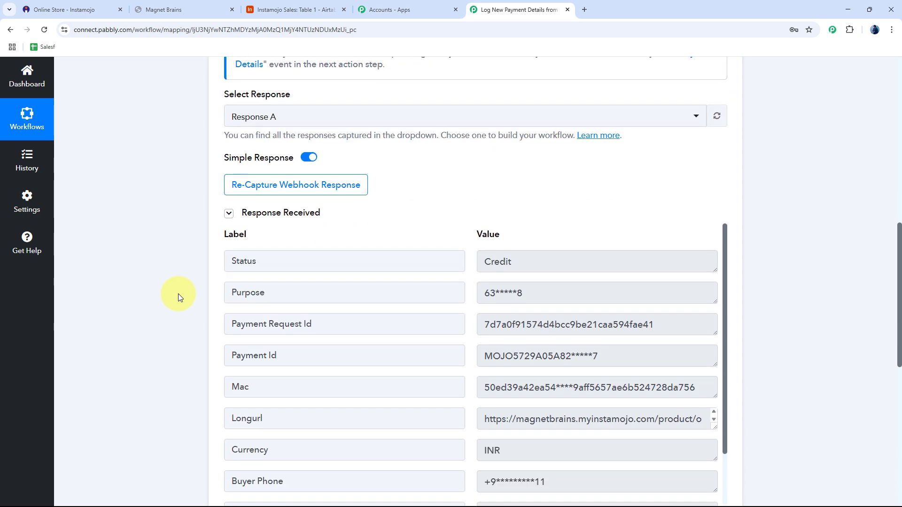
scroll(177, 277, "down", 3)
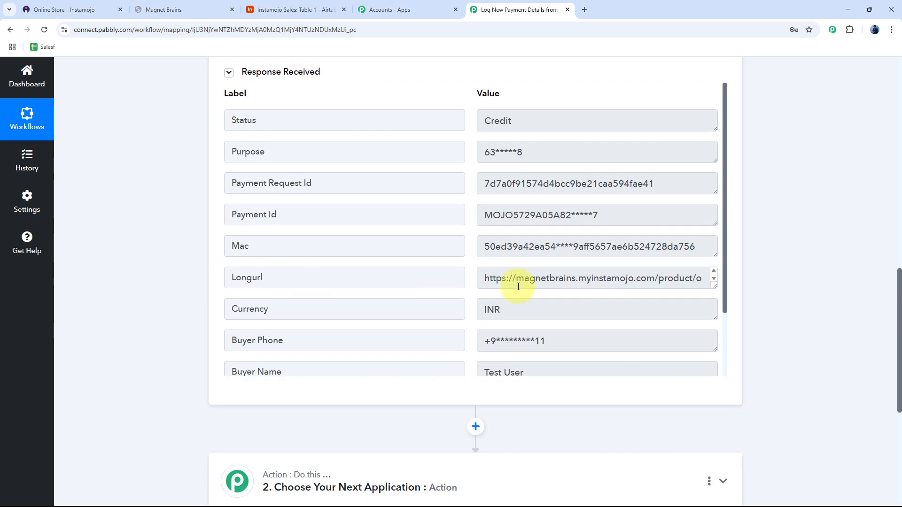
scroll(564, 278, "down", 1)
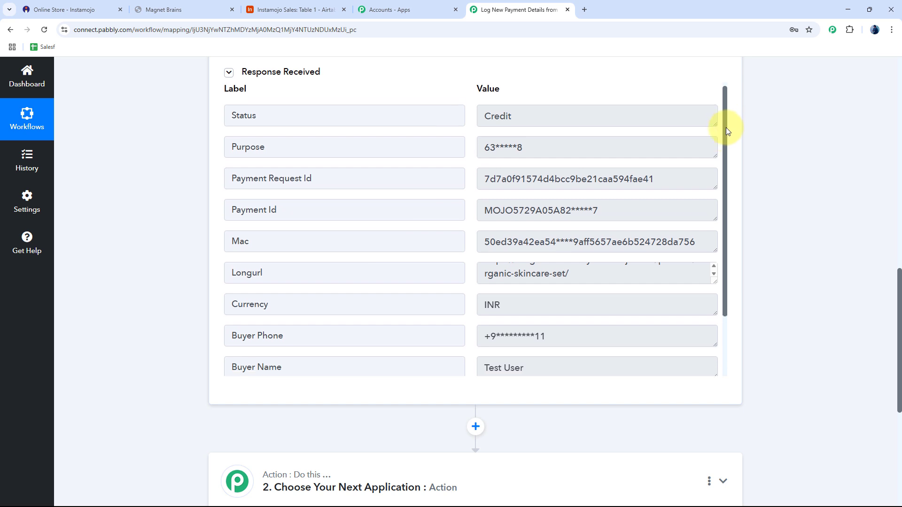
left_click_drag(726, 128, 726, 201)
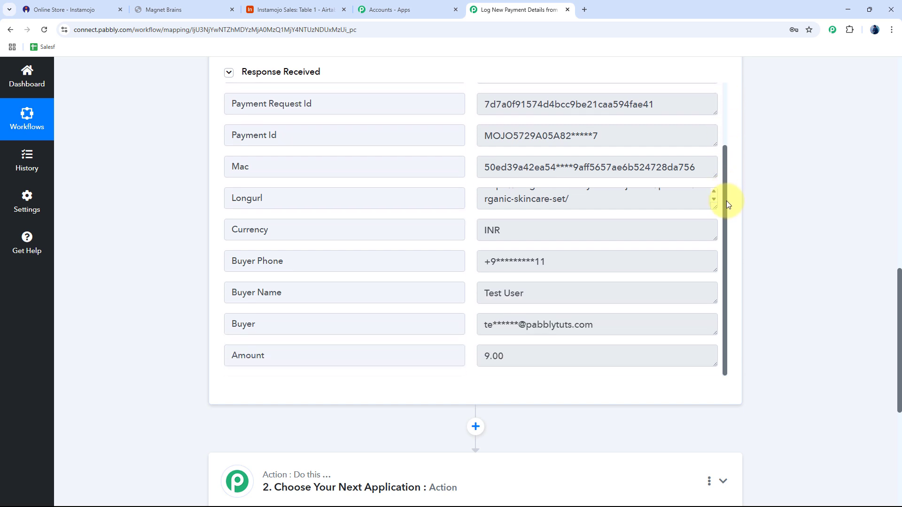
triple_click(542, 261)
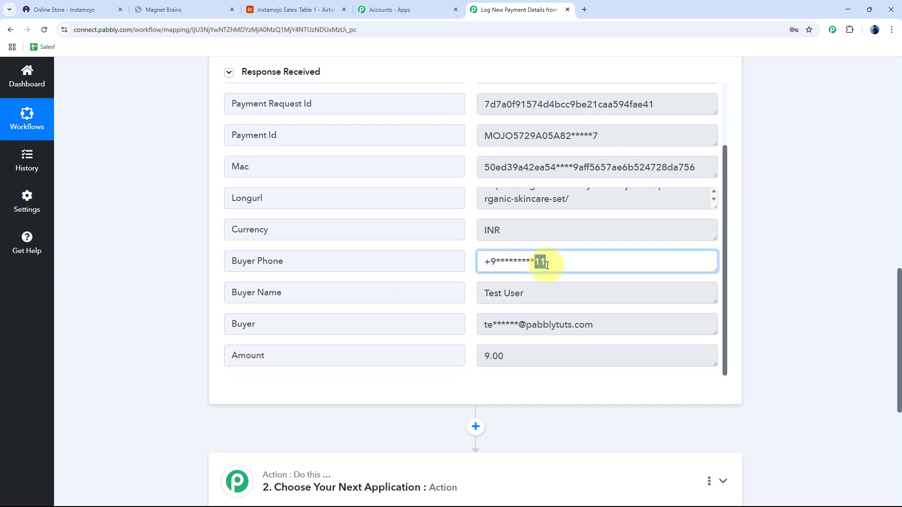
triple_click(539, 289)
triple_click(599, 334)
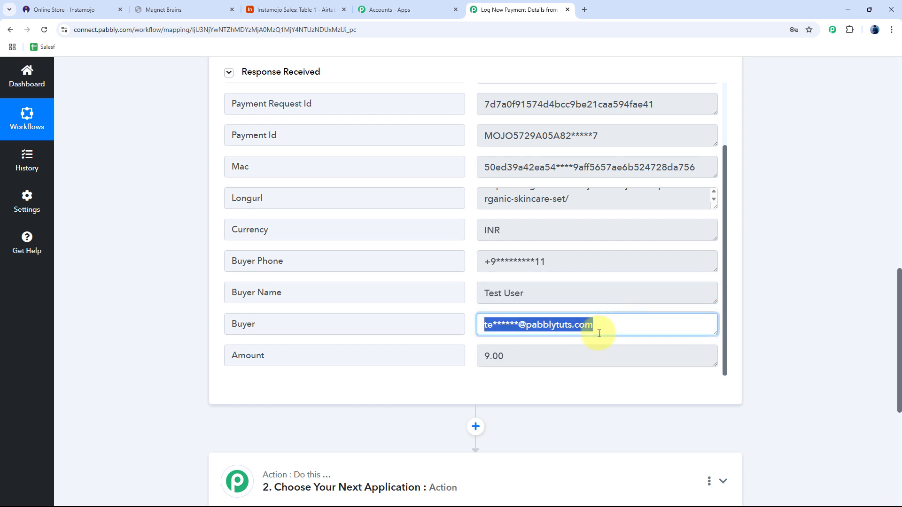
triple_click(540, 360)
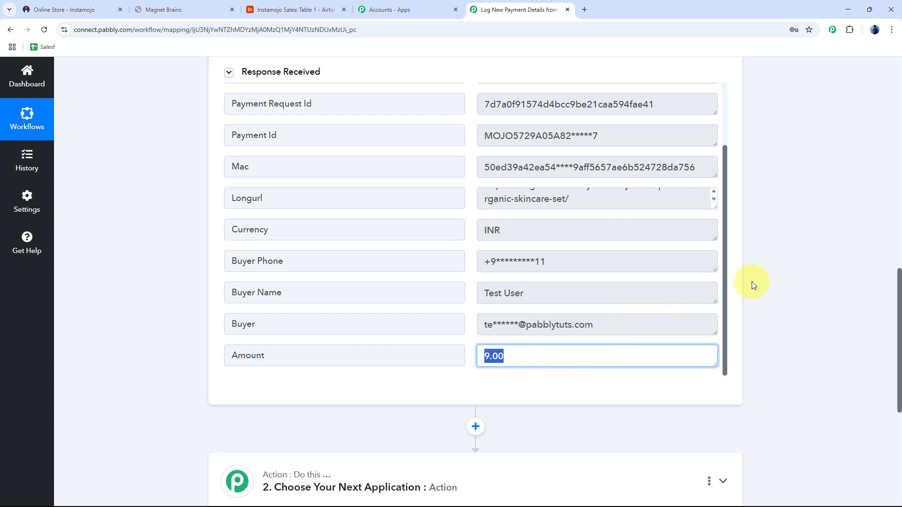
triple_click(633, 136)
left_click(779, 143)
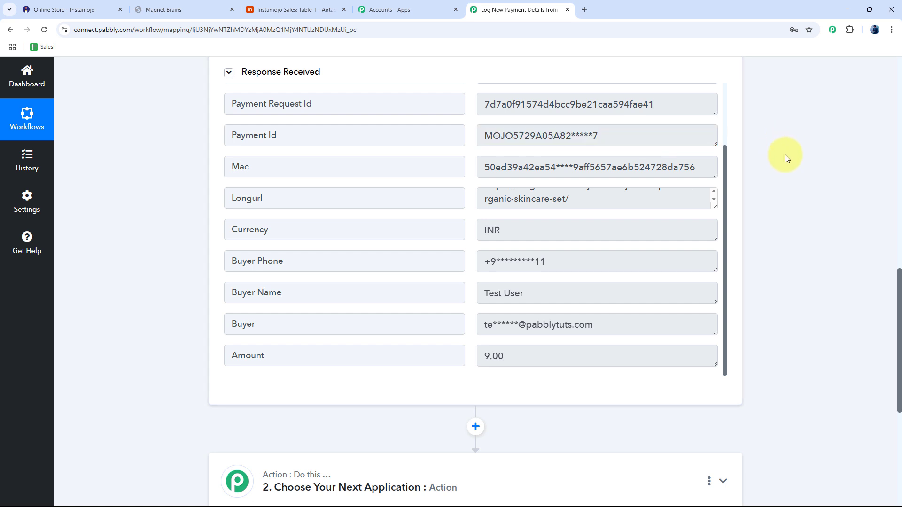
left_click(288, 13)
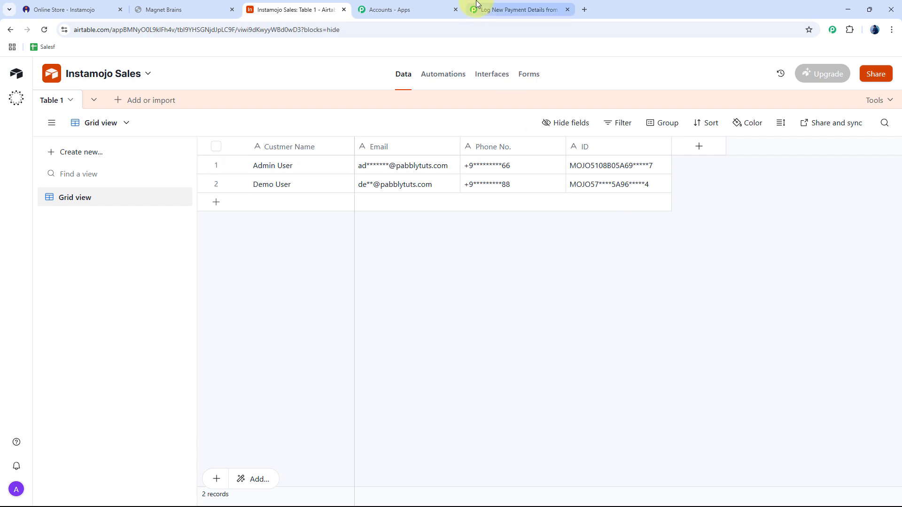
Set the workflow's action step to Airtable with the Create Record event.
left_click(503, 9)
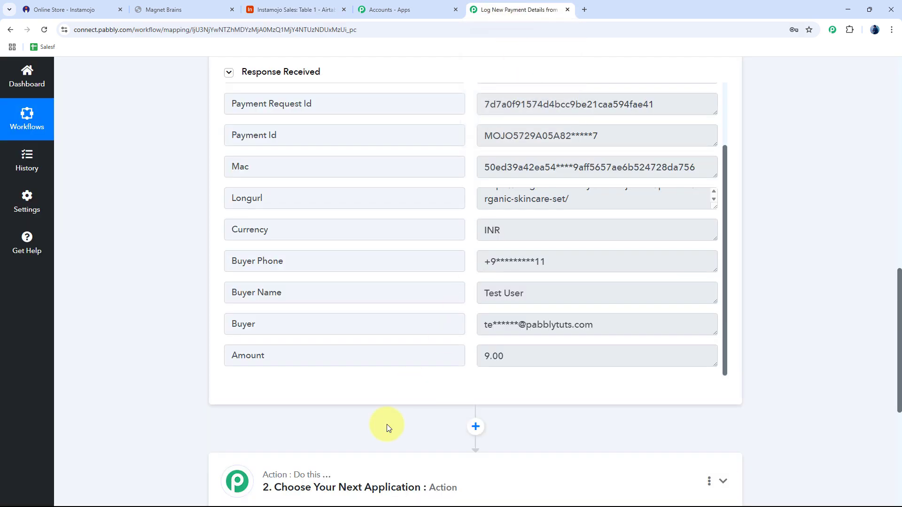
scroll(380, 427, "down", 5)
left_click(336, 300)
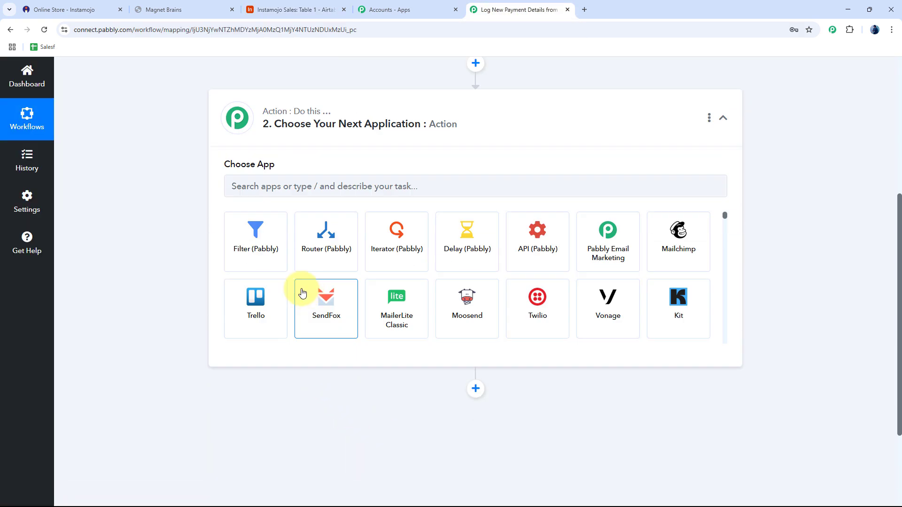
left_click(300, 263)
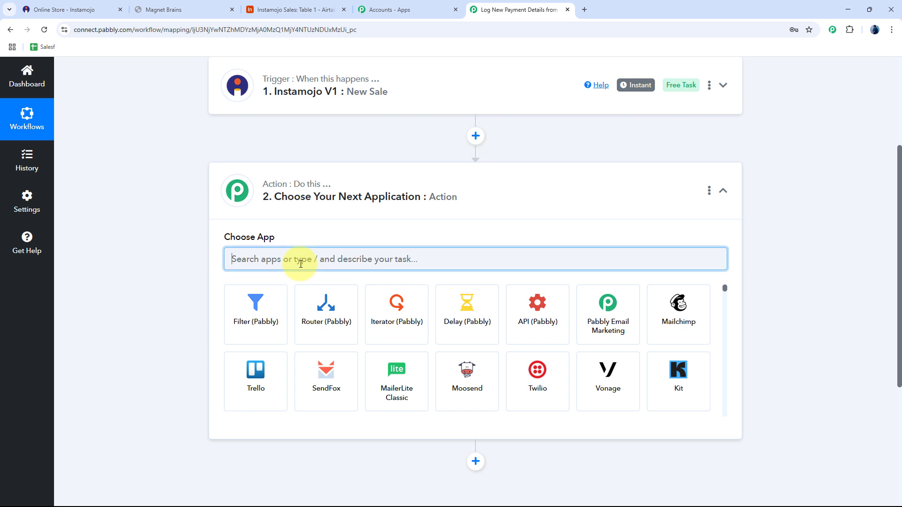
type("Airt")
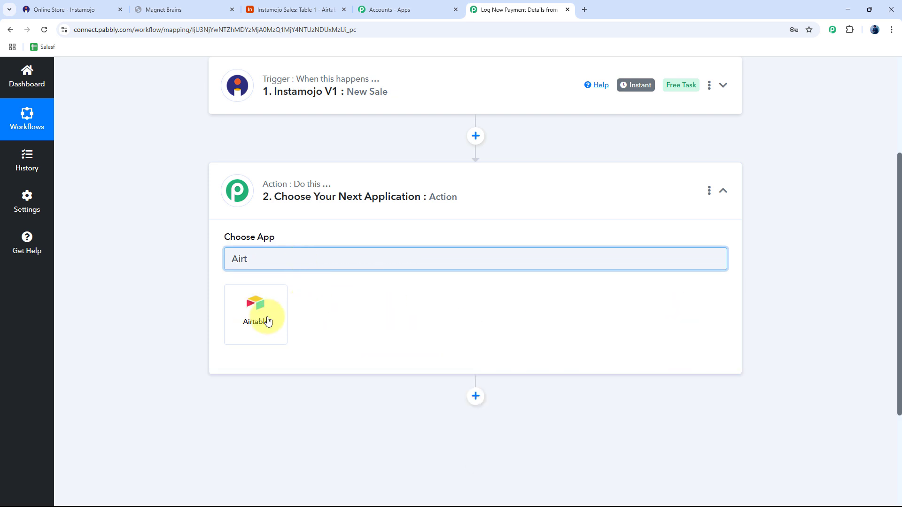
left_click(267, 321)
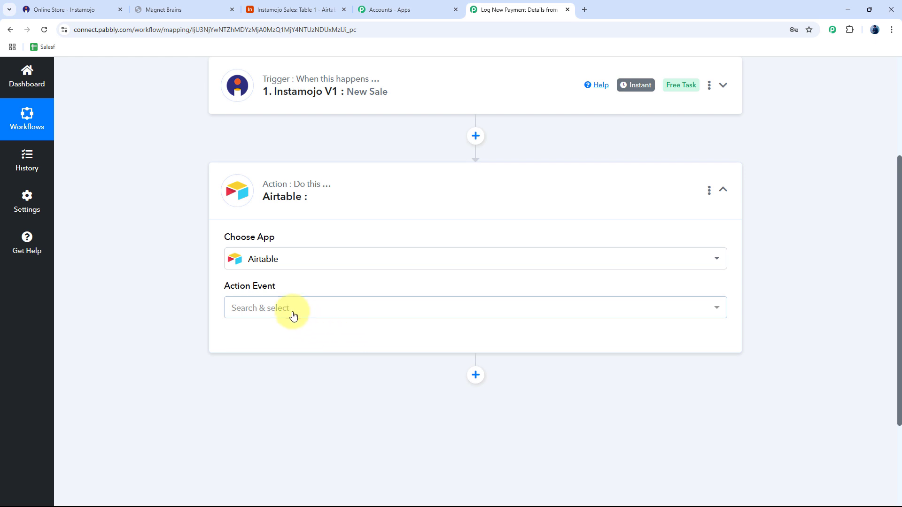
left_click(293, 309)
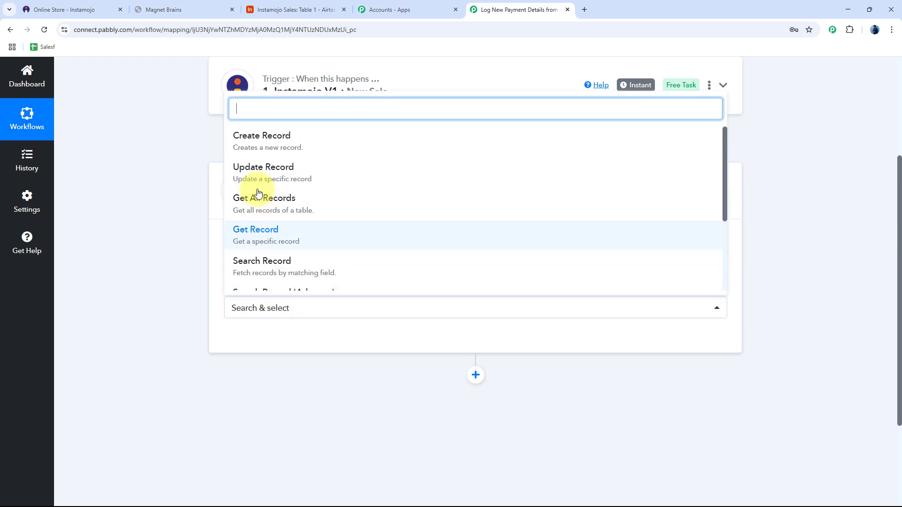
left_click(275, 144)
Connect an Airtable account, granting Pabbly access to all bases and workspaces.
left_click(256, 340)
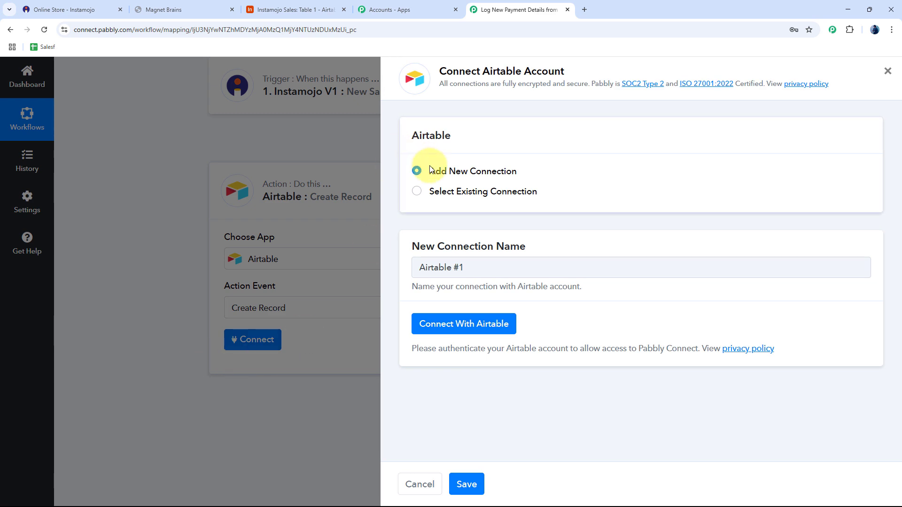
left_click(489, 324)
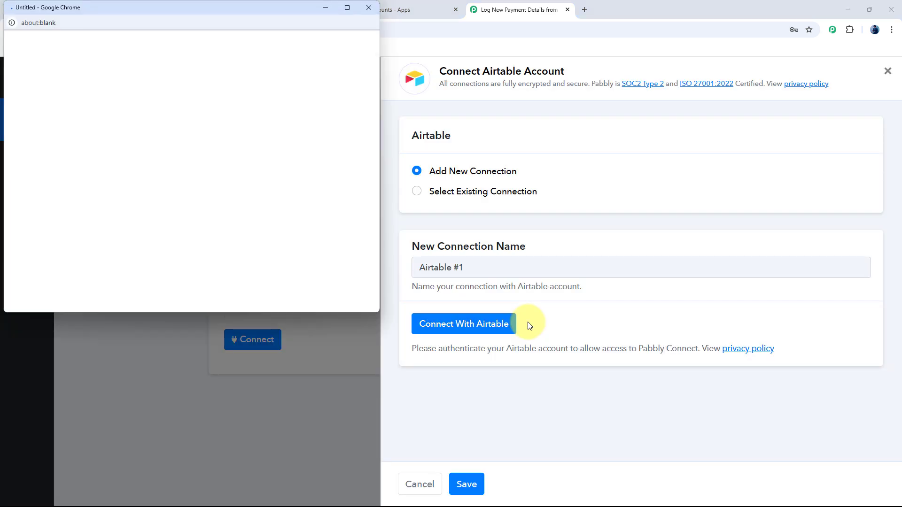
scroll(200, 190, "down", 4)
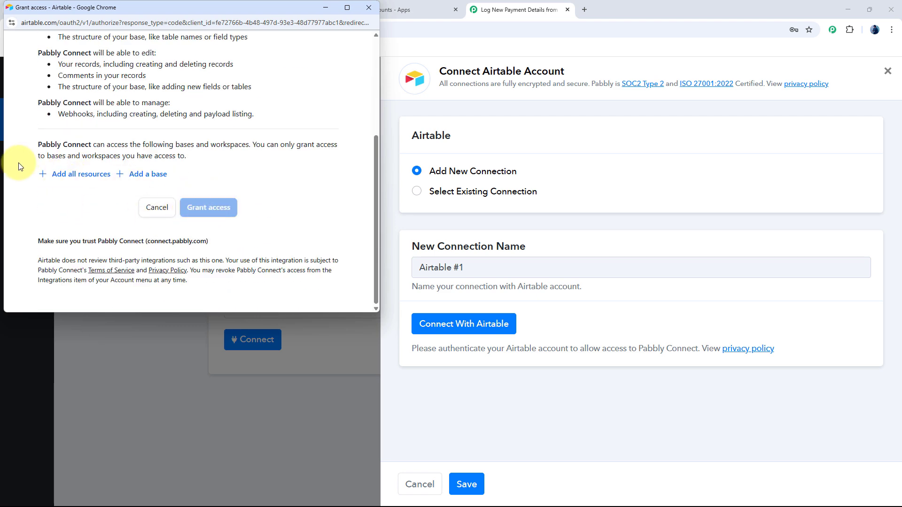
left_click(71, 175)
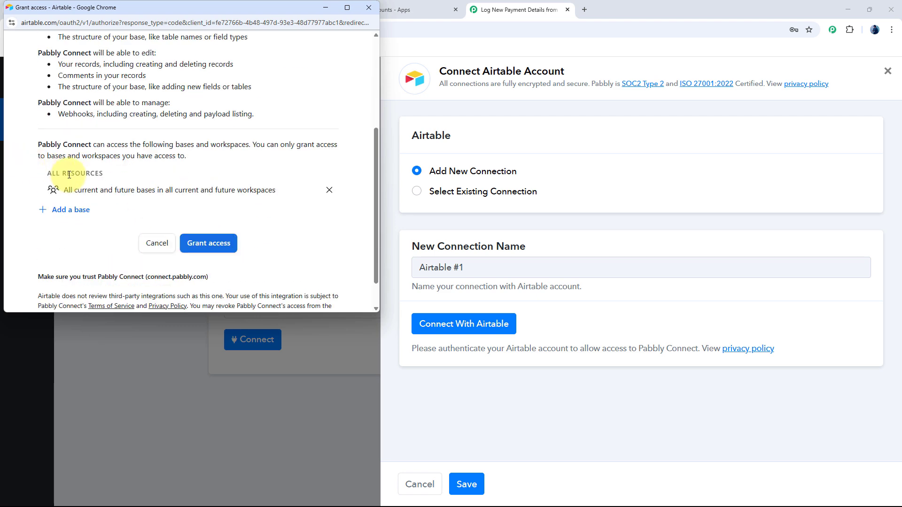
left_click(209, 251)
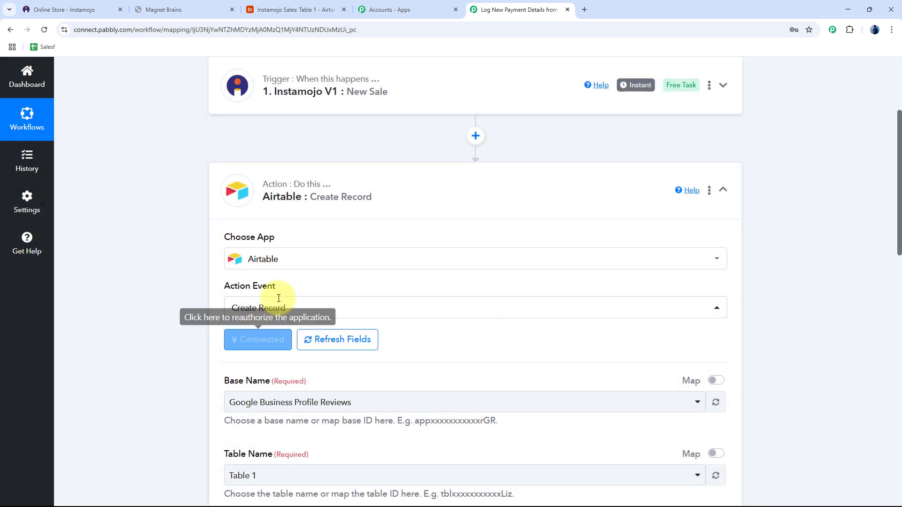
Select the Instamojo Sales base after checking its name in Airtable.
scroll(173, 261, "down", 3)
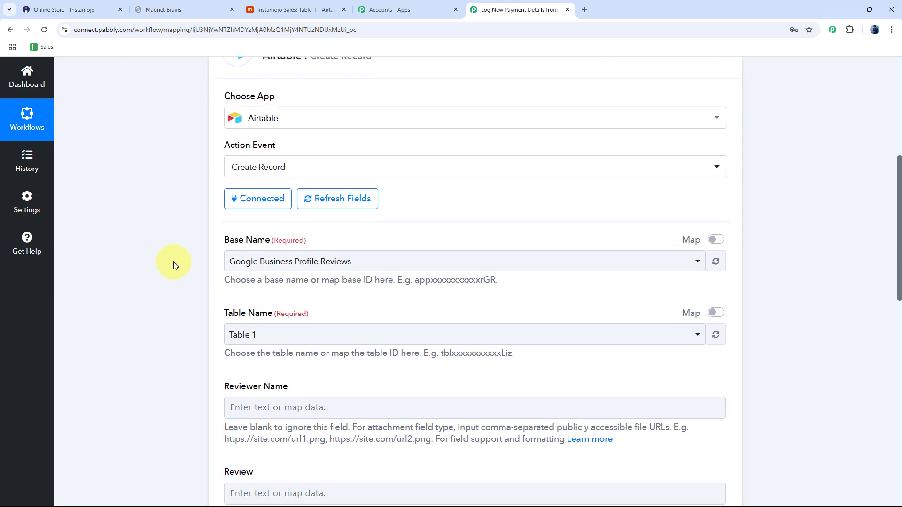
scroll(173, 266, "down", 2)
left_click(386, 171)
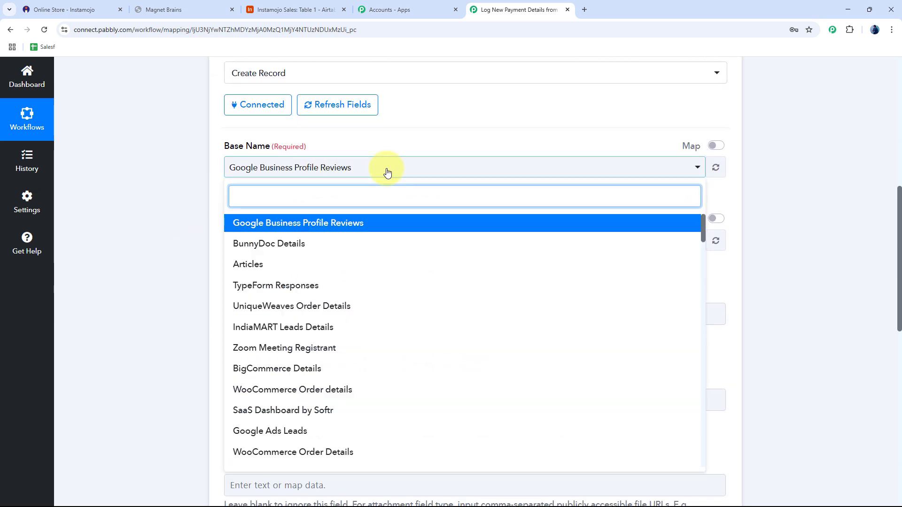
left_click(310, 9)
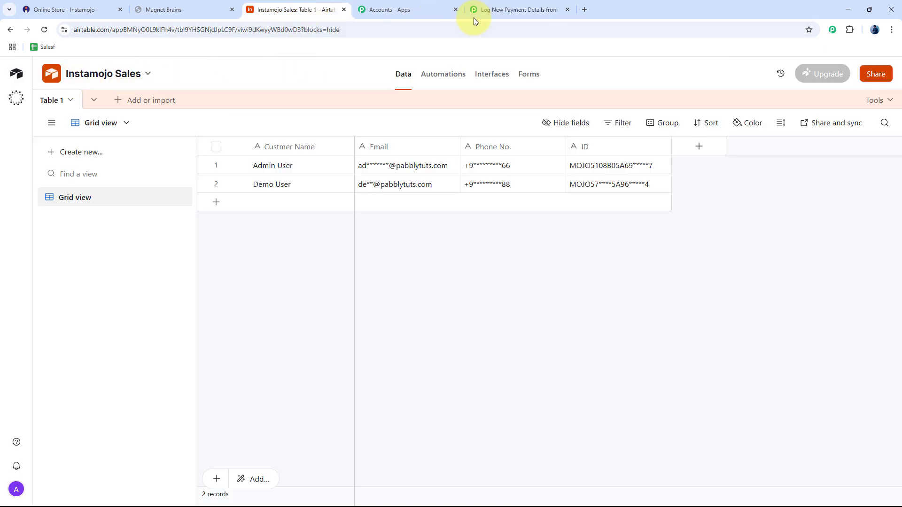
left_click(489, 9)
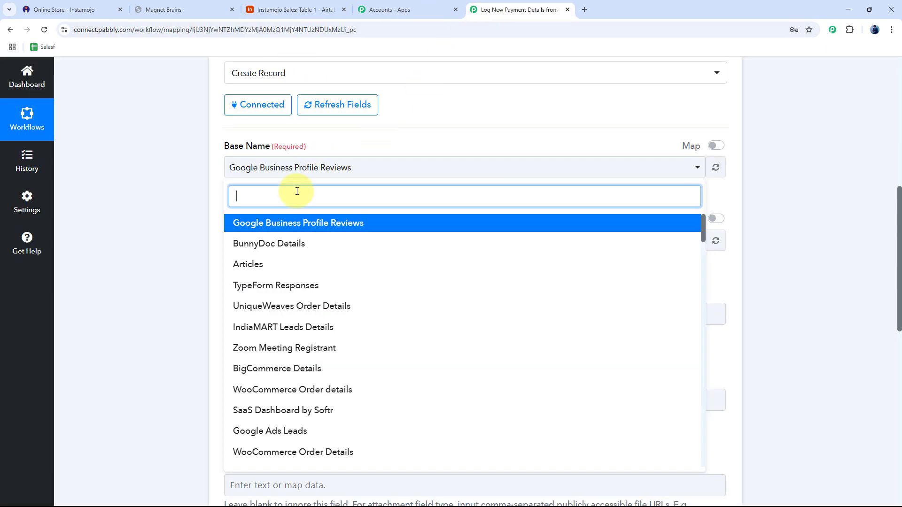
type("inst")
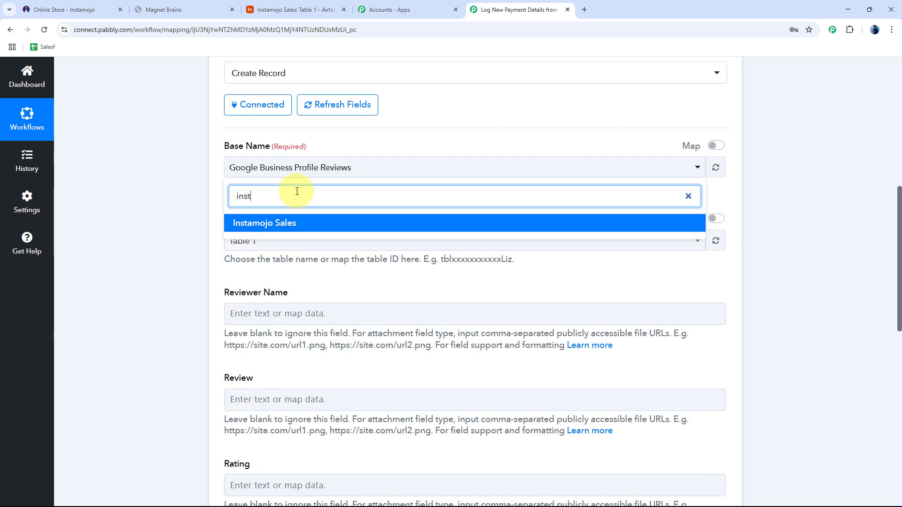
left_click(291, 225)
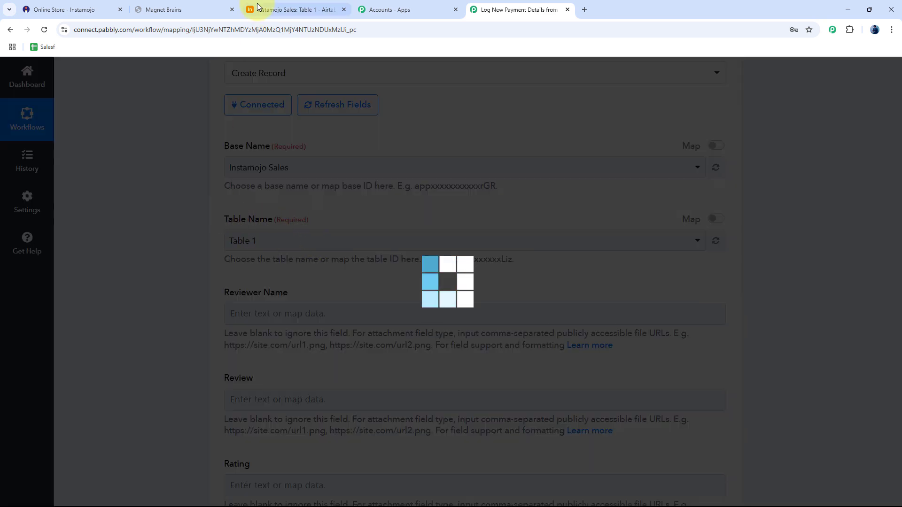
Keep Table 1 as the table and compare its fields with Airtable's columns.
left_click(288, 9)
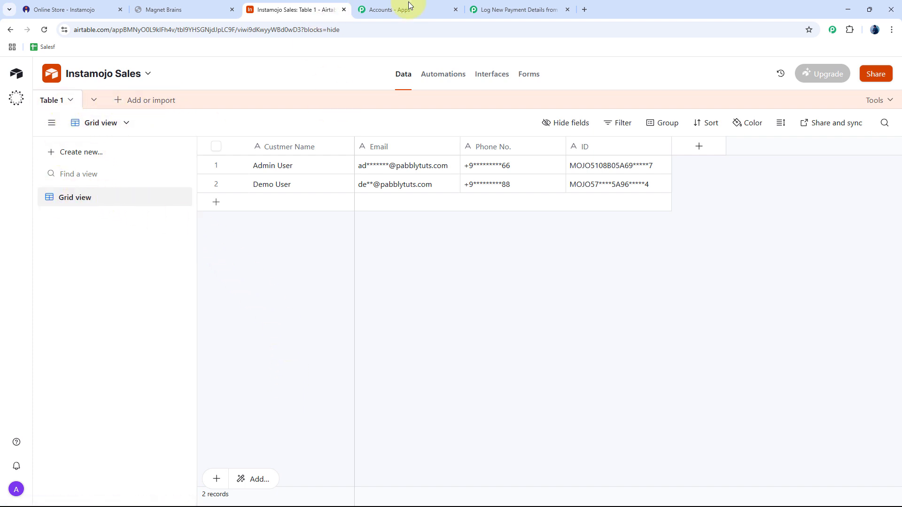
left_click(513, 8)
left_click(302, 240)
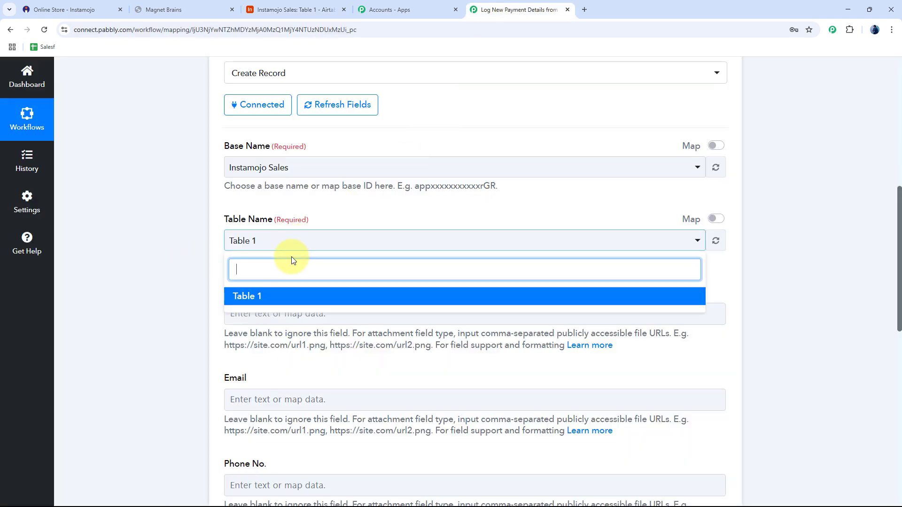
left_click(164, 198)
scroll(174, 222, "down", 2)
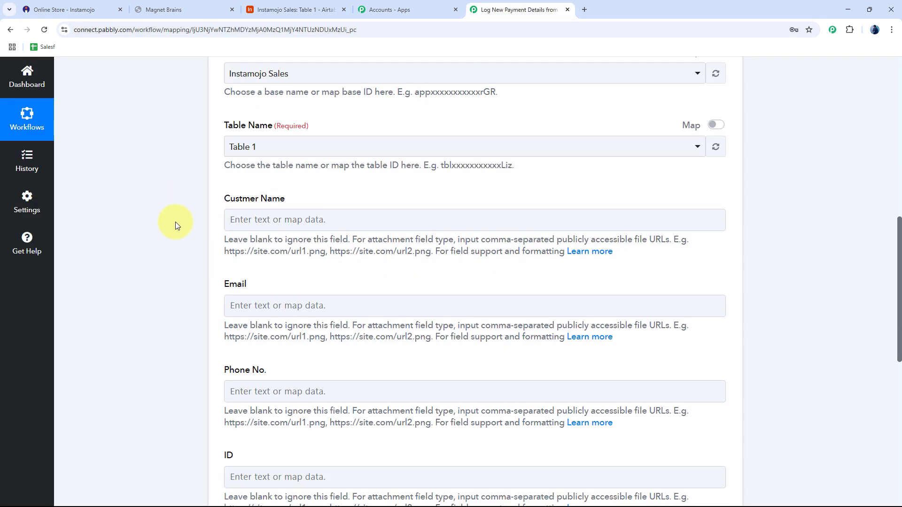
scroll(175, 221, "down", 2)
left_click(263, 10)
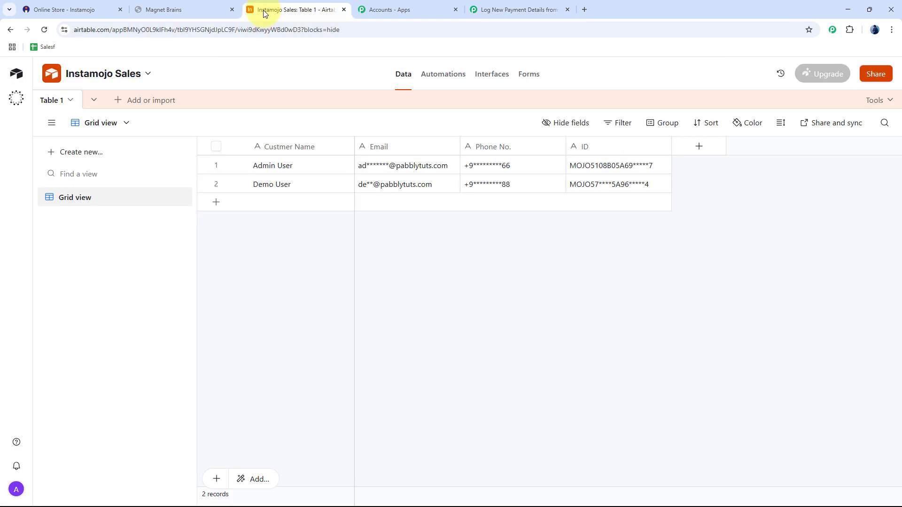
Map the Instamojo New Sale Buyer Name into the Custmer Name field.
left_click(515, 10)
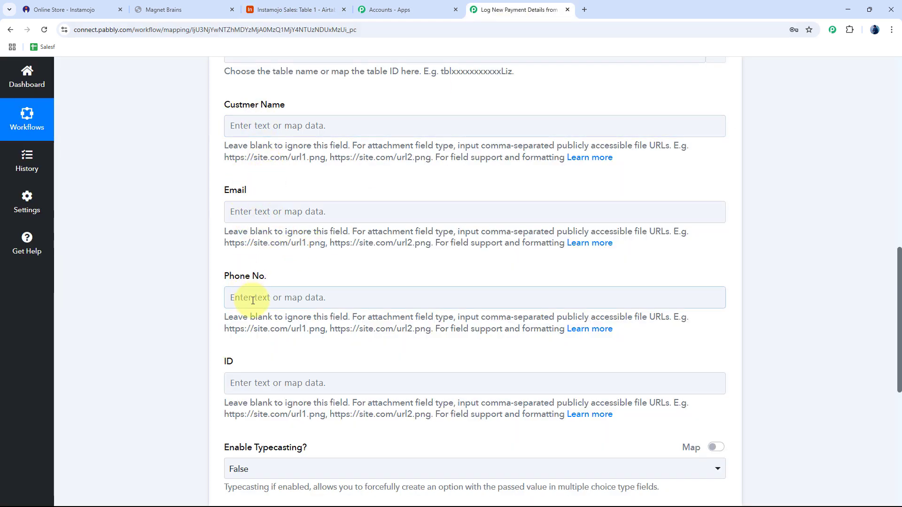
scroll(260, 359, "down", 1)
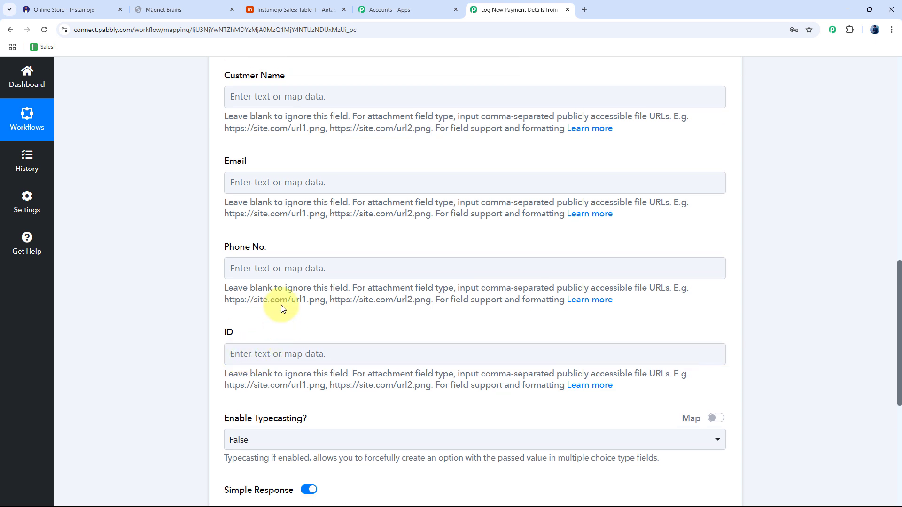
scroll(282, 307, "up", 1)
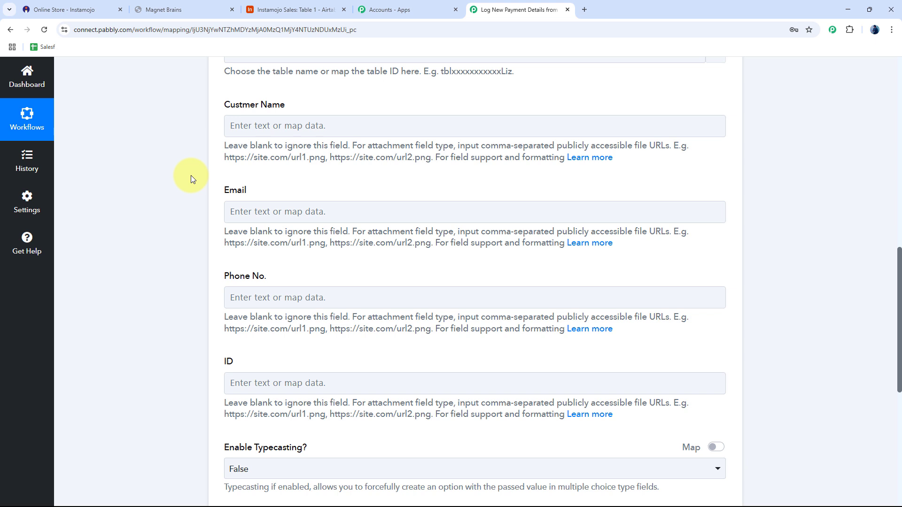
left_click(278, 125)
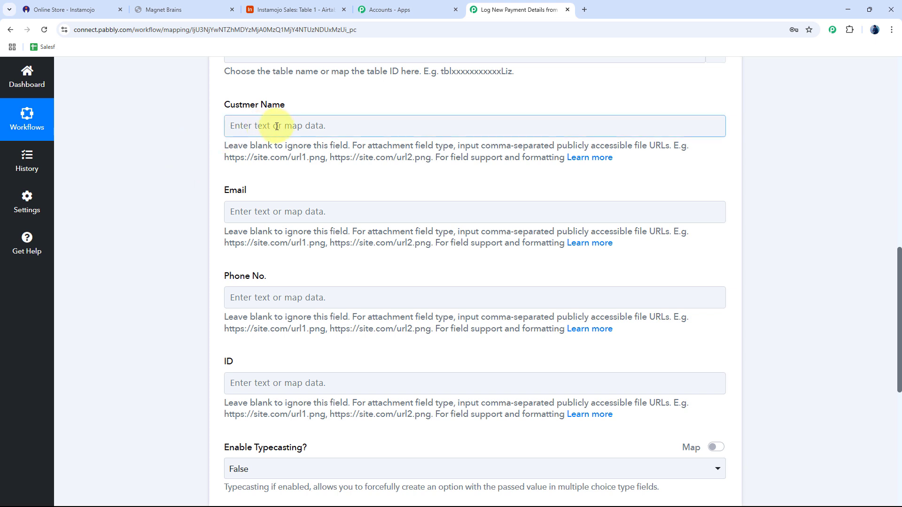
left_click(277, 126)
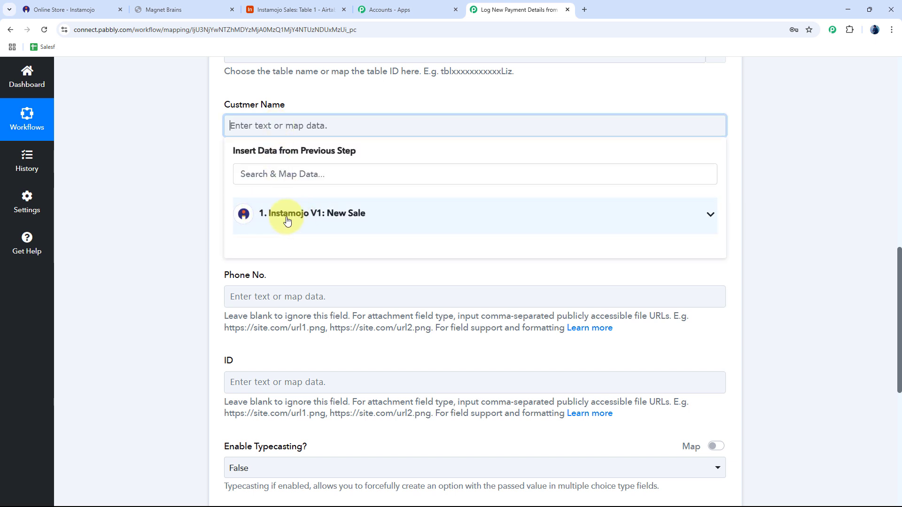
left_click(287, 215)
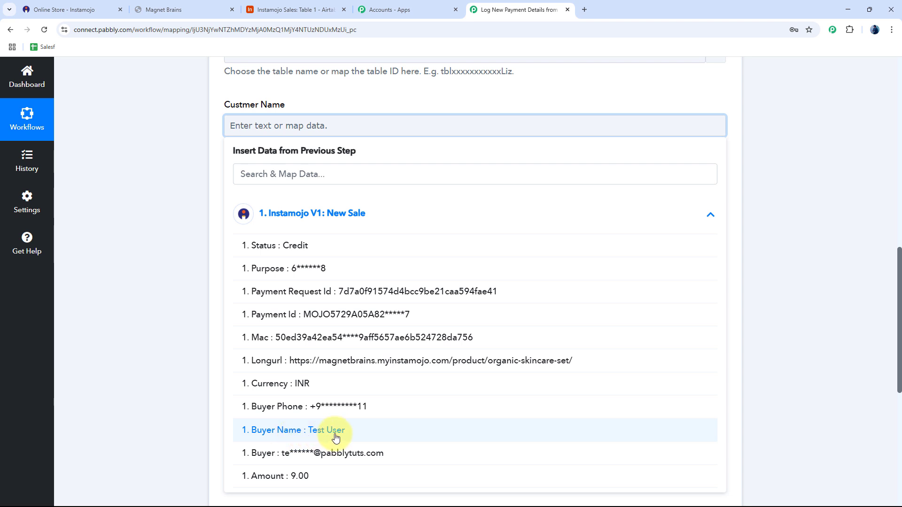
left_click(312, 438)
left_click(179, 151)
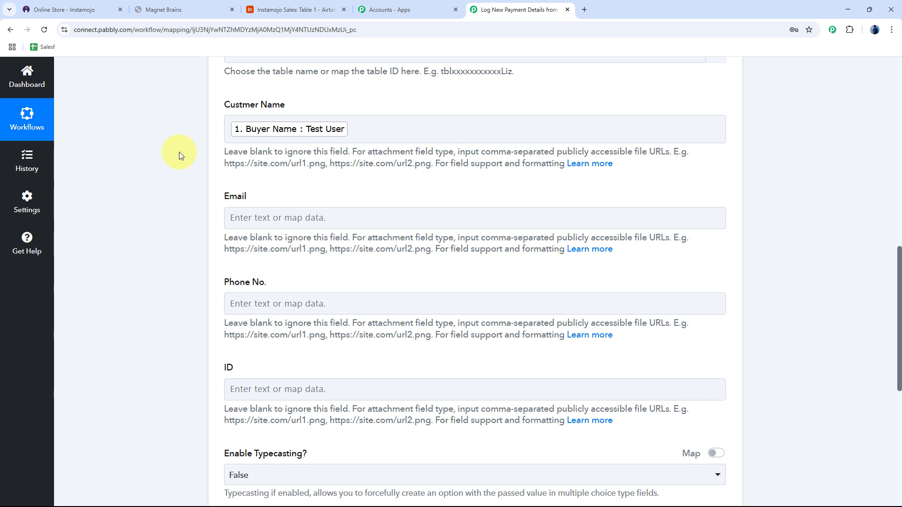
Reopen the Custmer Name data list and highlight the misspelled 'Custmer' label.
left_click(383, 130)
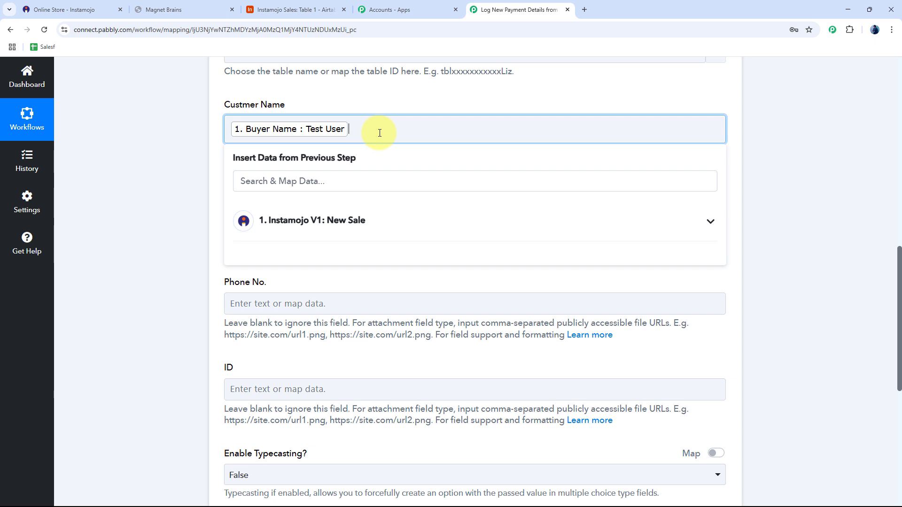
left_click(241, 106)
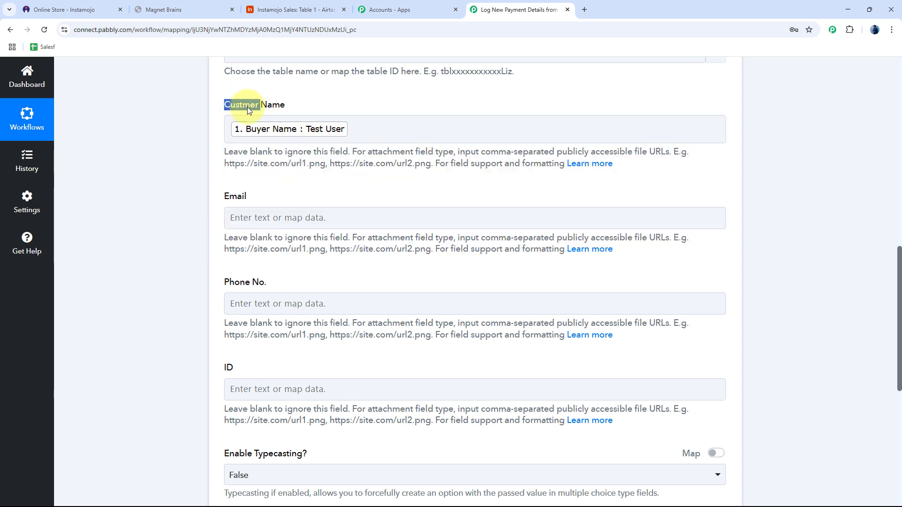
left_click_drag(247, 106, 311, 101)
left_click(318, 104)
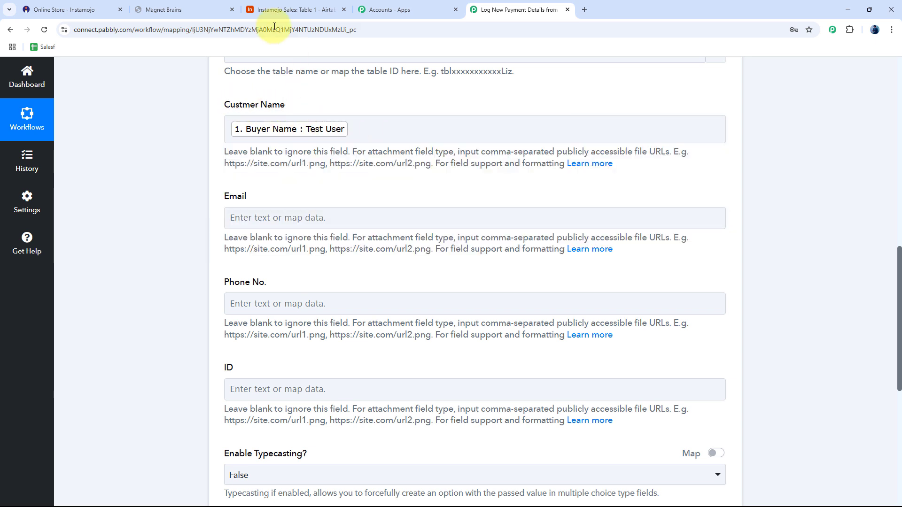
Rename Airtable's 'Custmer Name' column to 'Customer Name', then return to Pabbly.
left_click(297, 11)
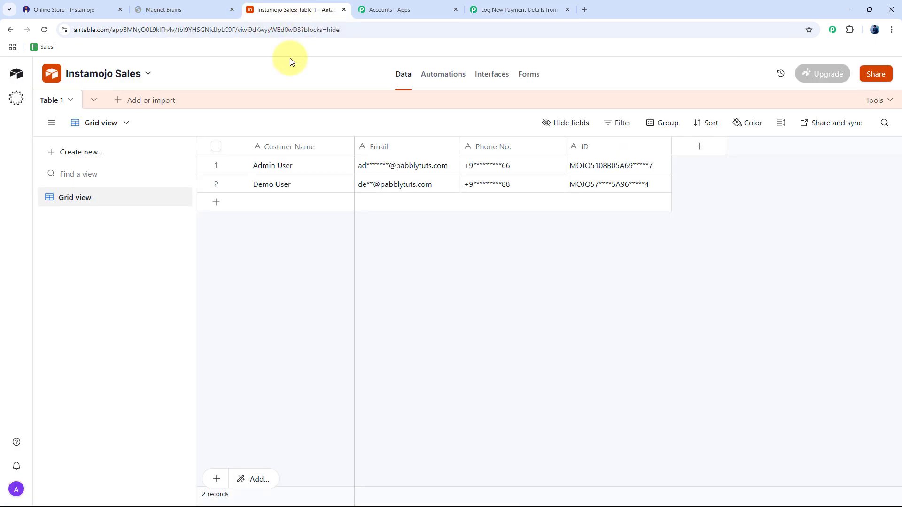
left_click(332, 150)
double_click(289, 149)
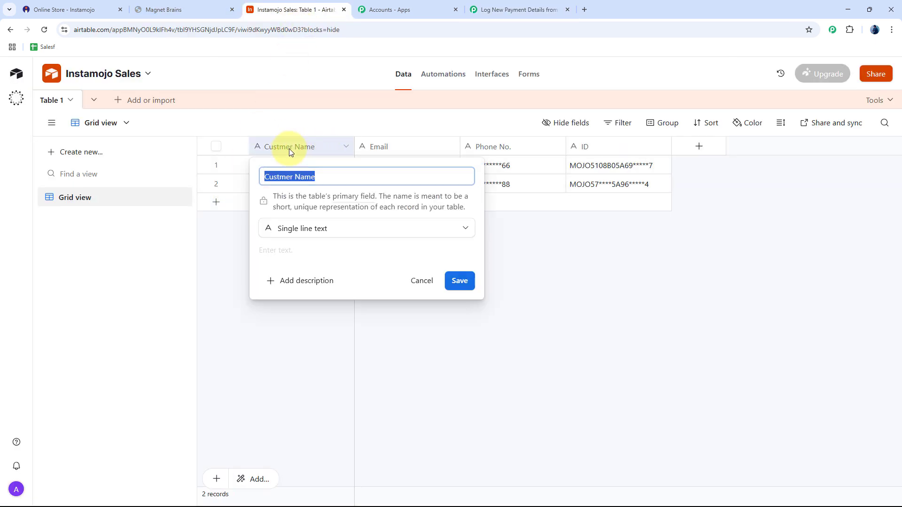
left_click(280, 177)
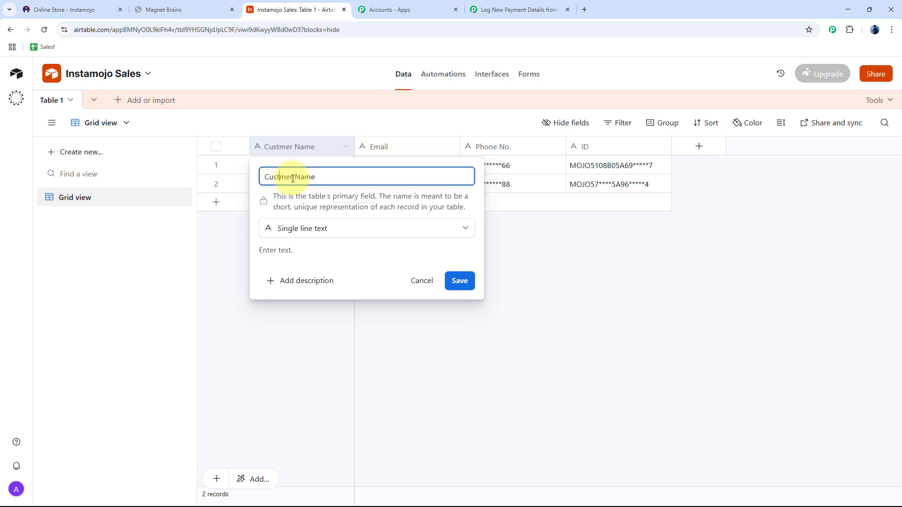
type("o")
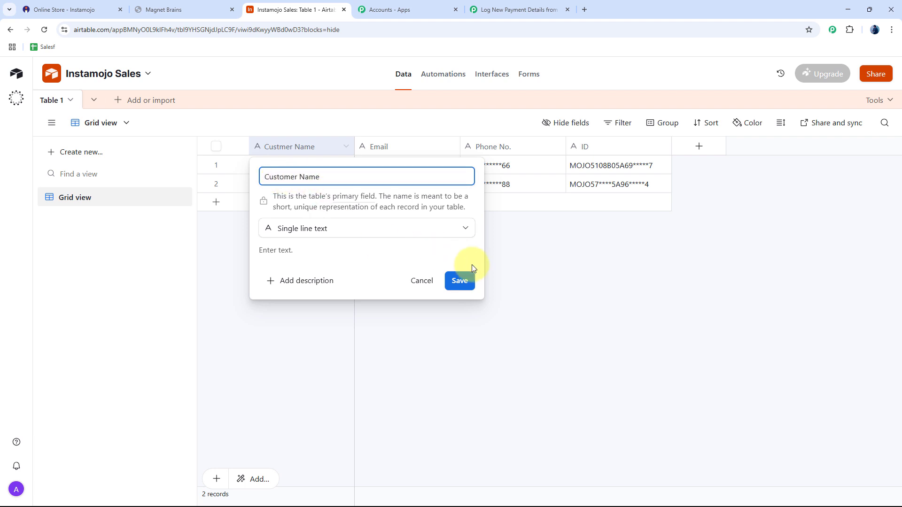
left_click(459, 281)
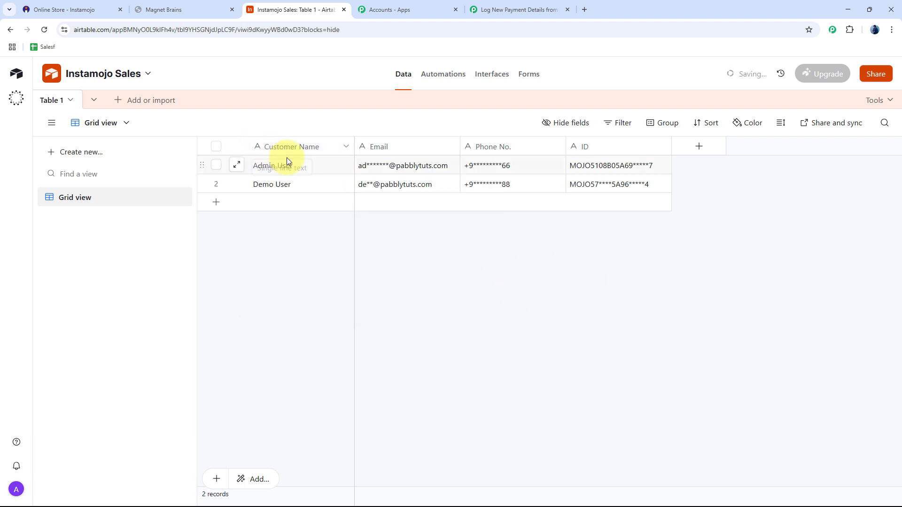
left_click(513, 11)
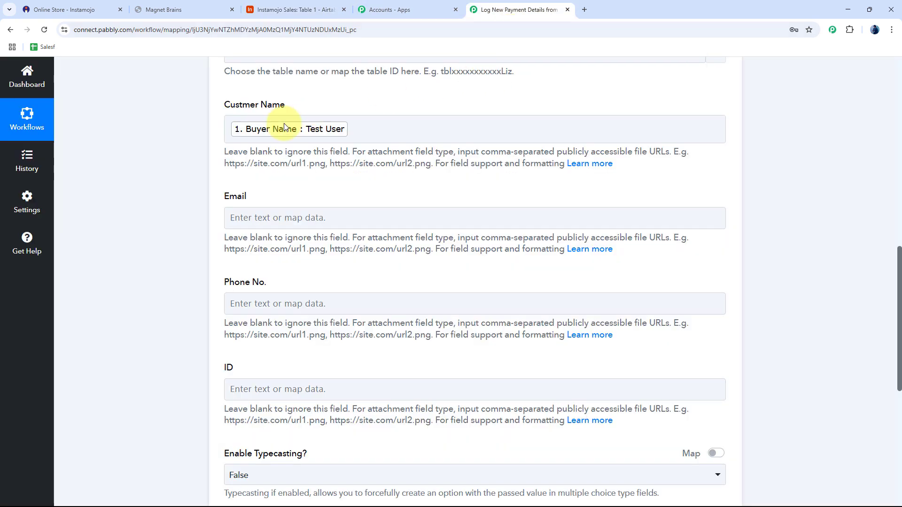
Refresh the Airtable fields and map Buyer Name into Customer Name.
scroll(362, 141, "up", 8)
scroll(408, 246, "down", 2)
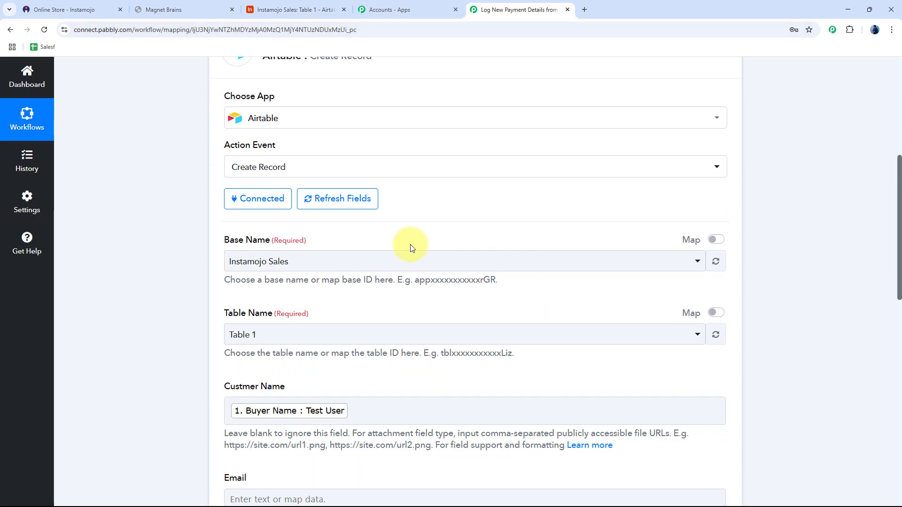
left_click(329, 198)
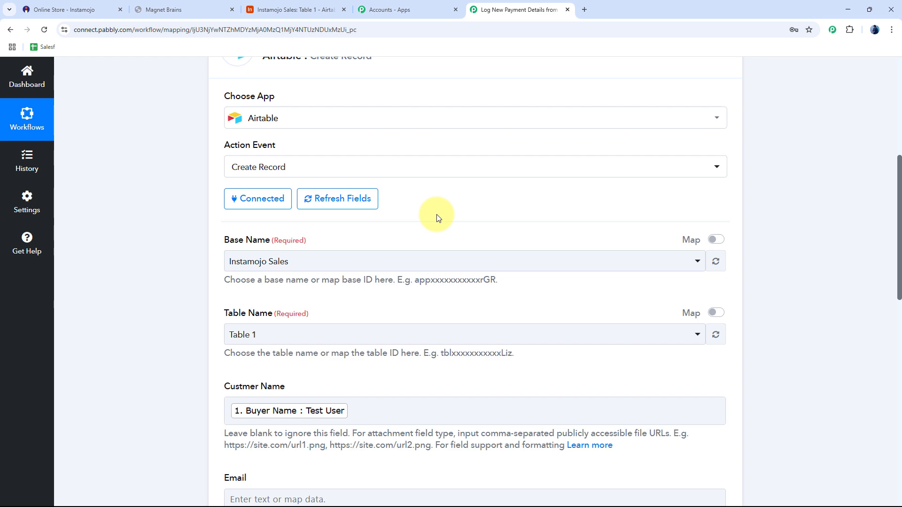
scroll(404, 230, "down", 2)
scroll(337, 227, "down", 3)
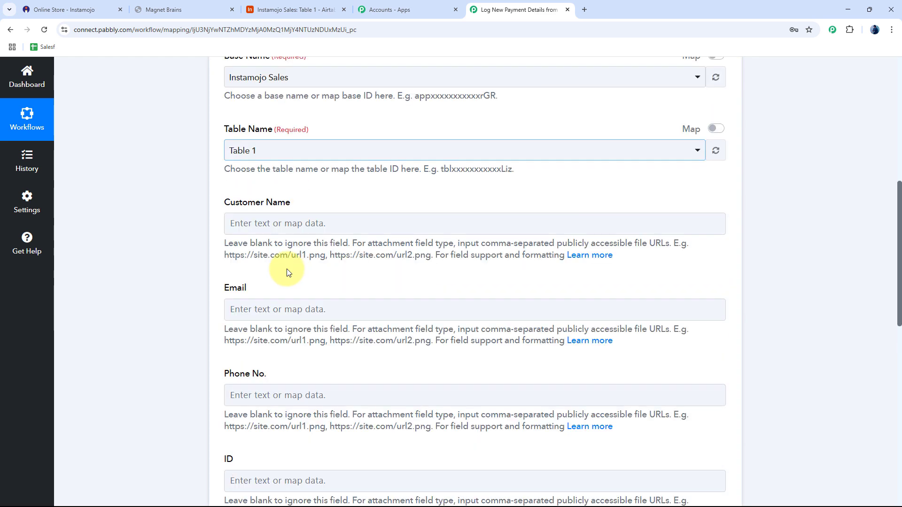
left_click(274, 227)
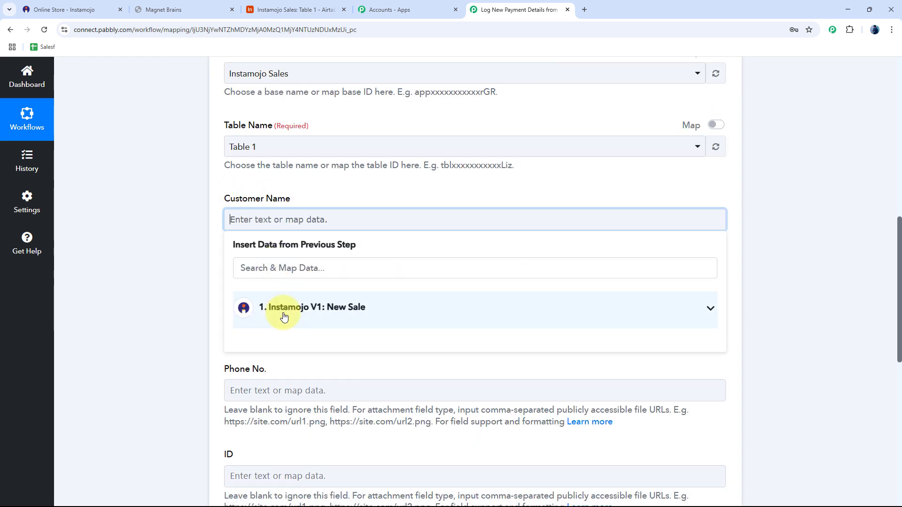
left_click(282, 316)
scroll(199, 311, "down", 3)
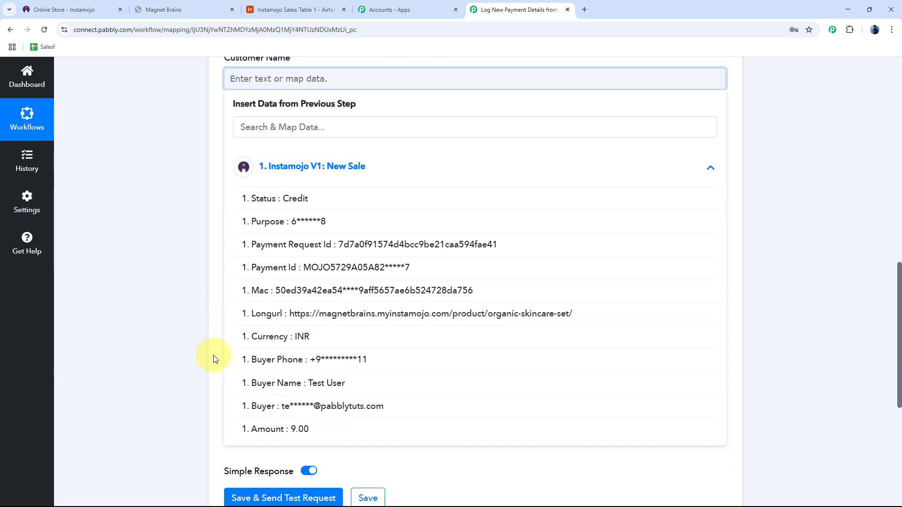
left_click(320, 383)
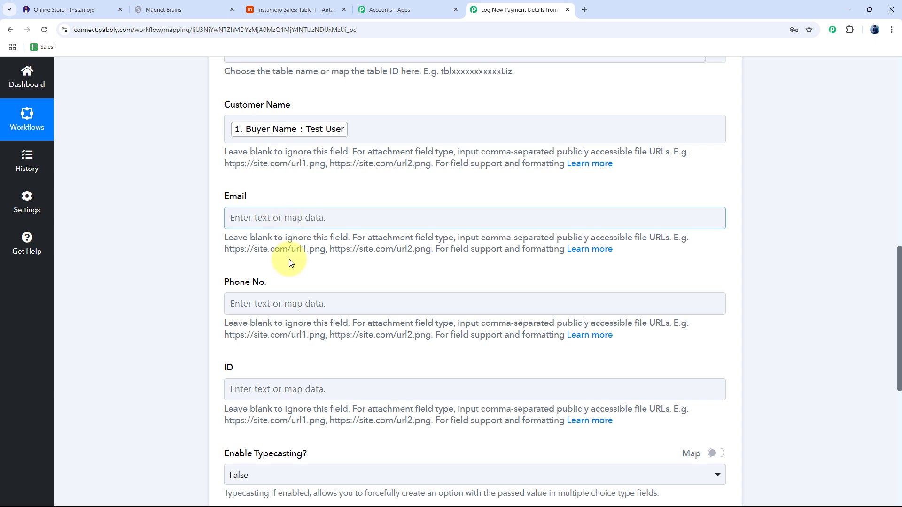
Map the buyer's email into Email and Buyer Phone into Phone No.
left_click(287, 225)
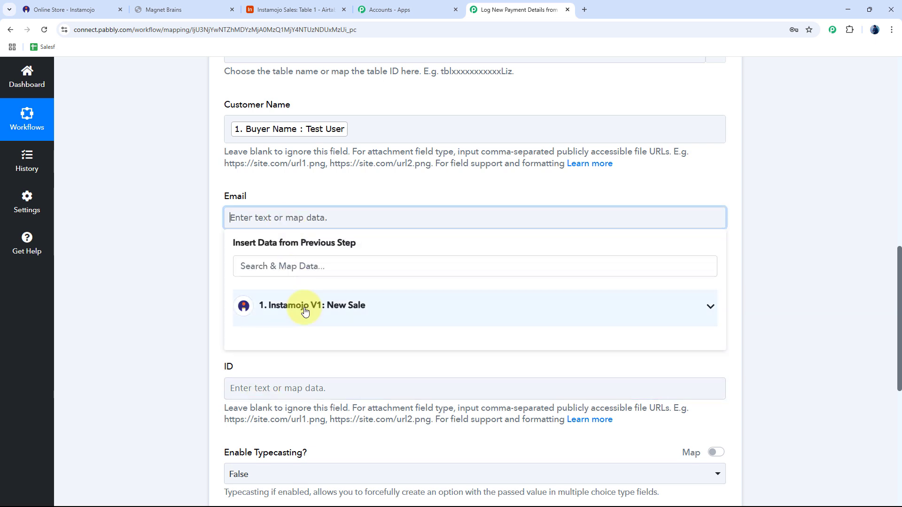
left_click(302, 307)
scroll(347, 403, "down", 5)
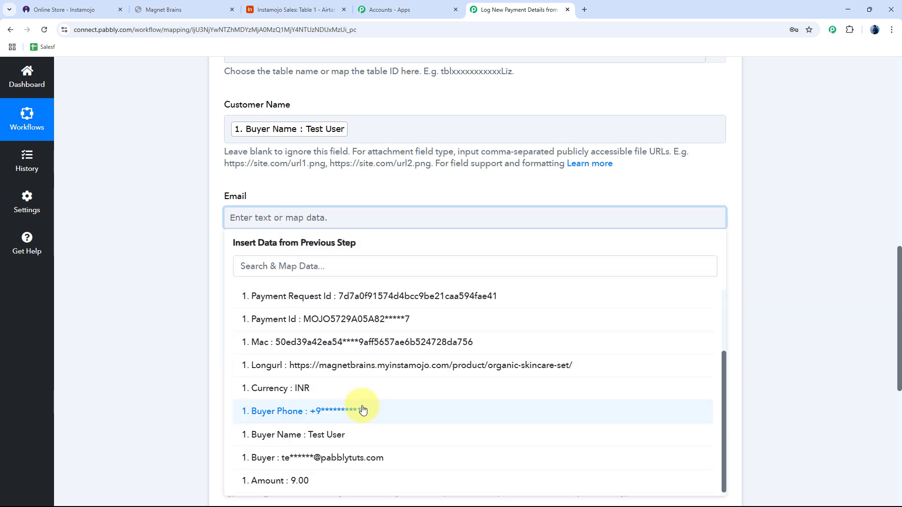
left_click(299, 459)
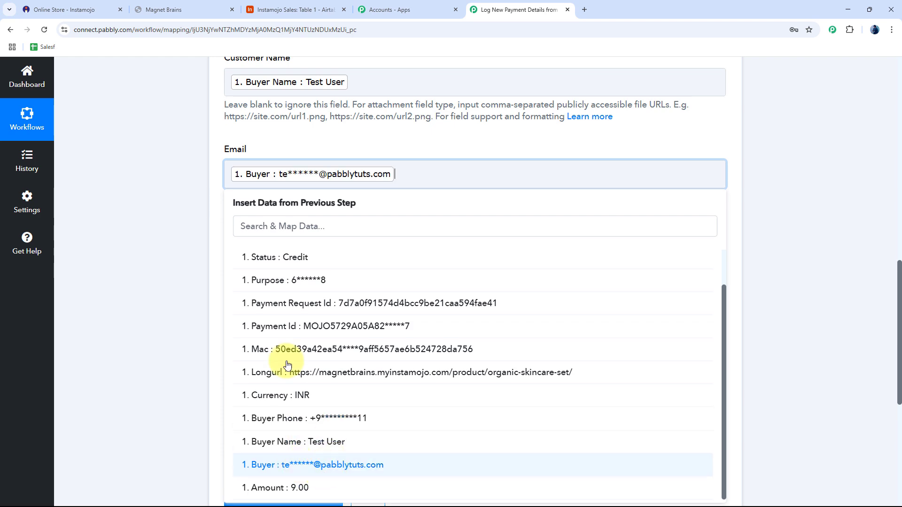
left_click(168, 175)
left_click(263, 214)
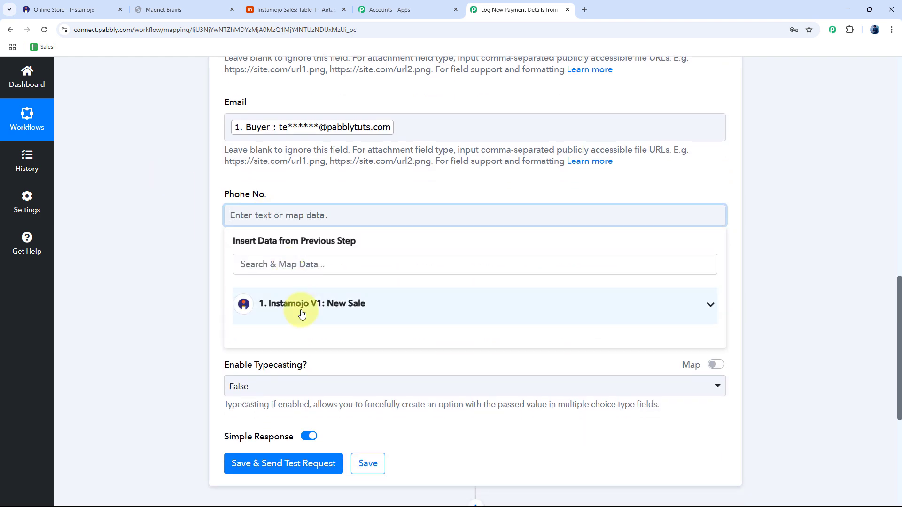
left_click(302, 309)
scroll(208, 345, "down", 2)
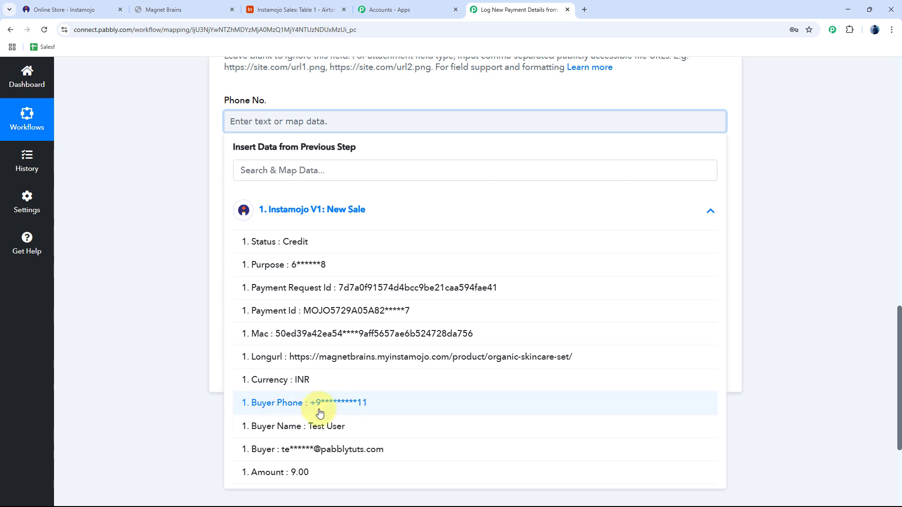
left_click(298, 355)
left_click(179, 197)
Map Payment Id into the ID field and leave Enable Typecasting as False.
left_click(290, 212)
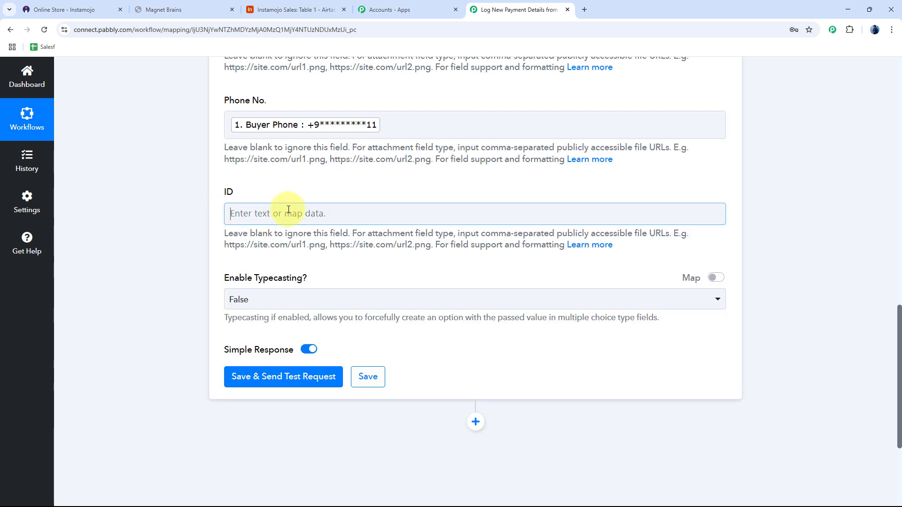
left_click(329, 301)
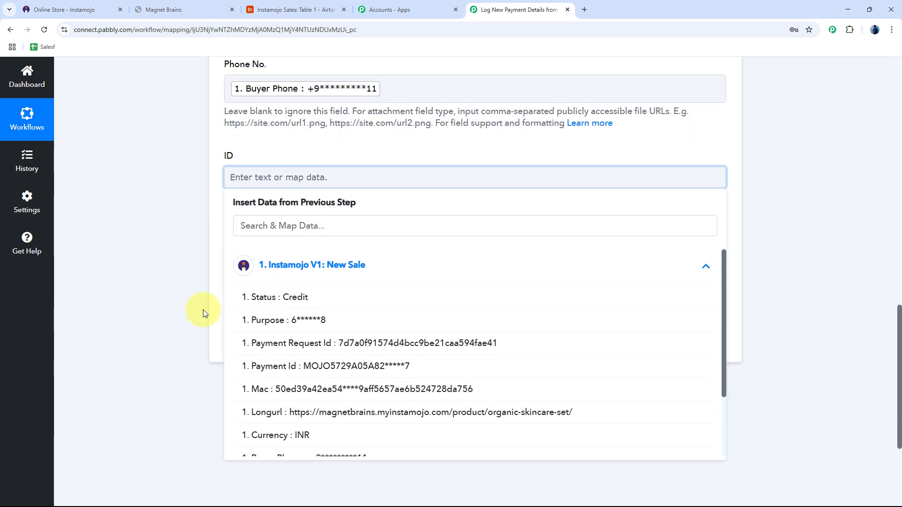
scroll(203, 309, "down", 2)
left_click(272, 309)
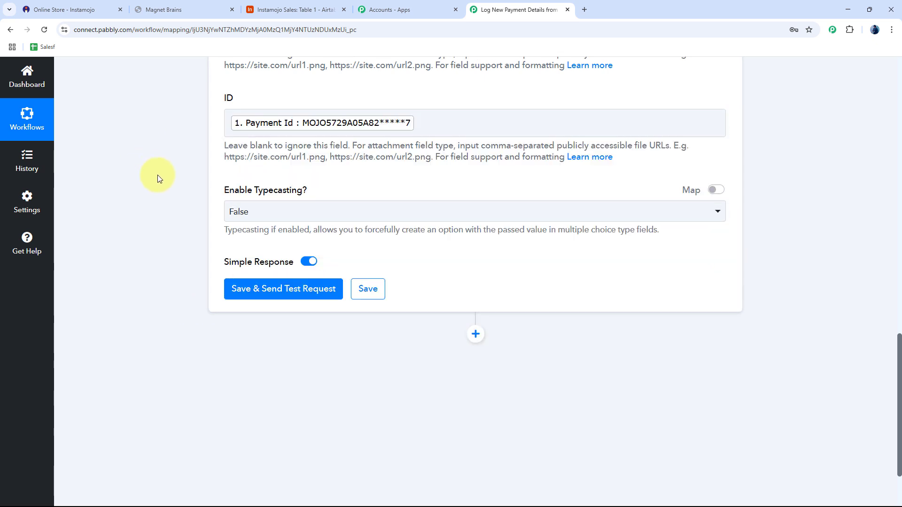
scroll(157, 175, "down", 1)
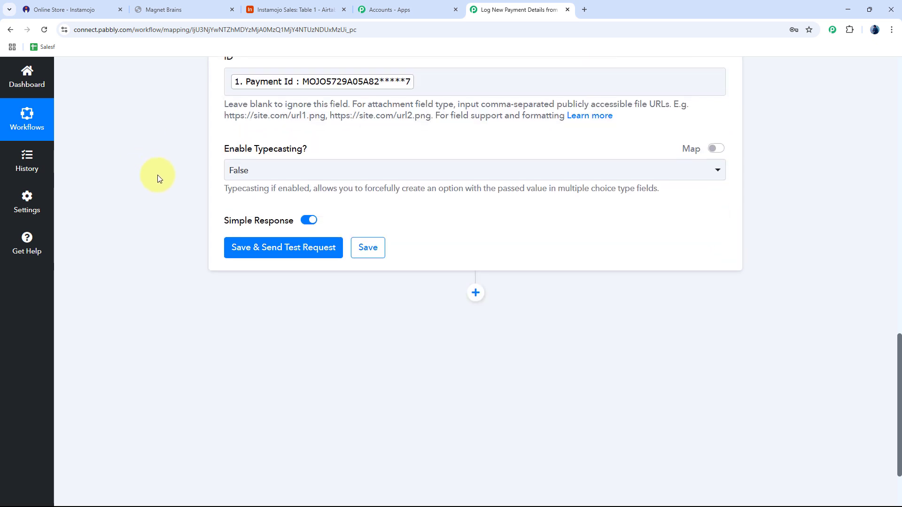
left_click(282, 170)
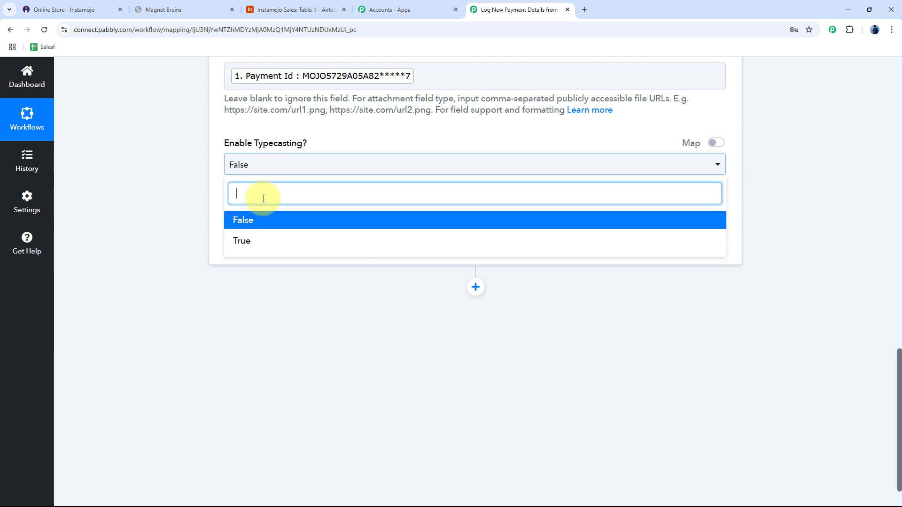
left_click(236, 221)
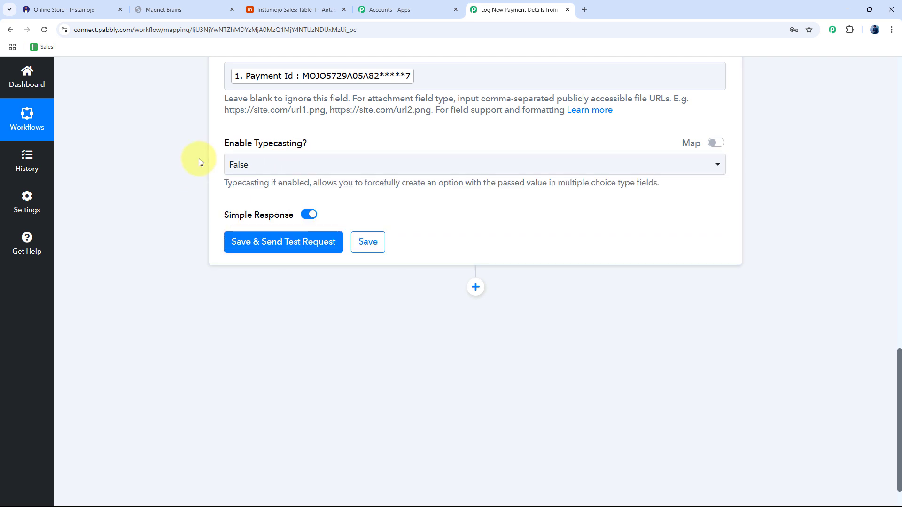
Send a test record and confirm it appears in the Airtable table.
left_click(310, 247)
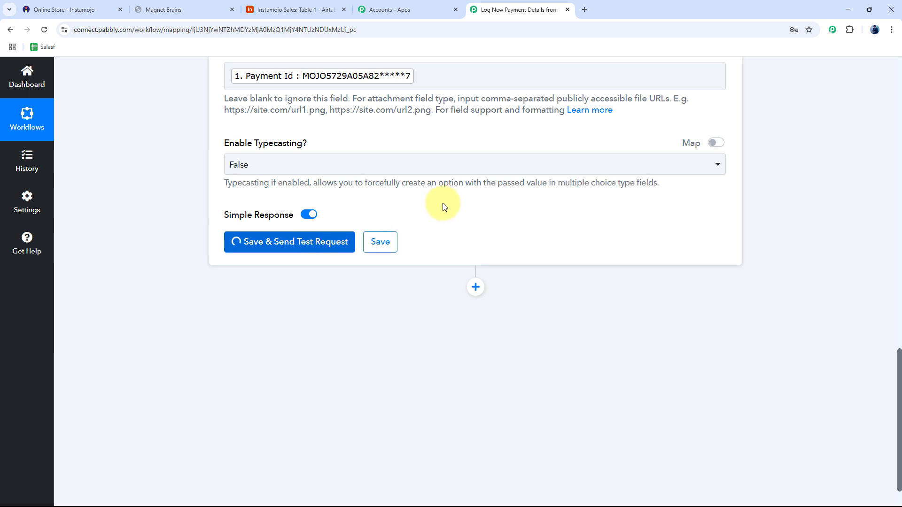
left_click(303, 10)
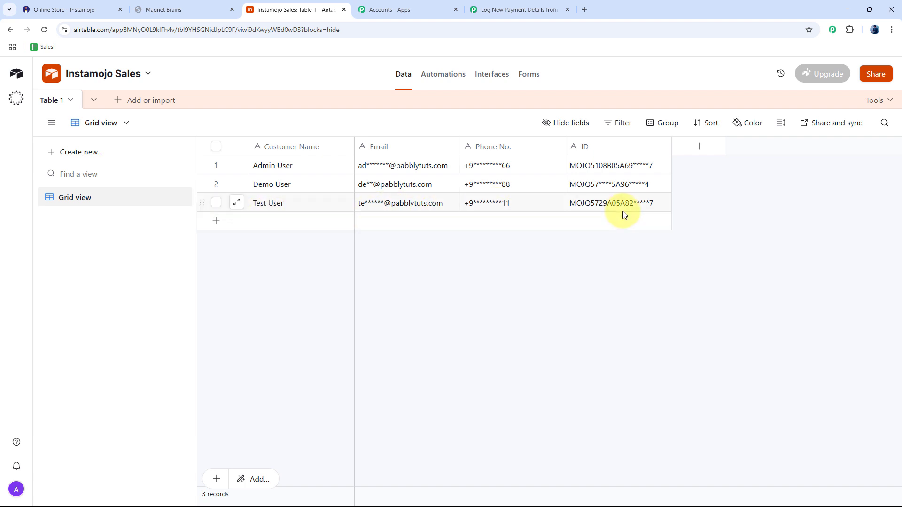
left_click(534, 9)
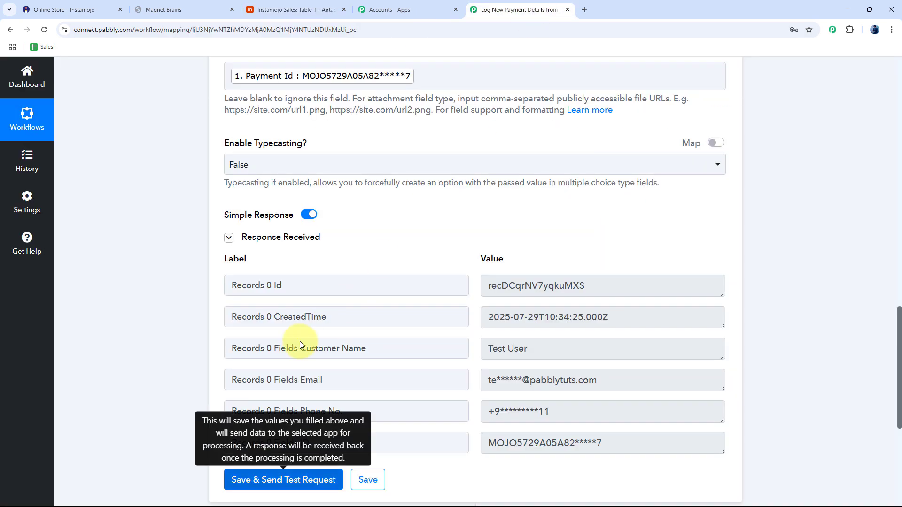
Save the Airtable step settings and collapse it back to the workflow overview.
scroll(198, 337, "down", 1)
scroll(198, 337, "down", 3)
left_click(368, 339)
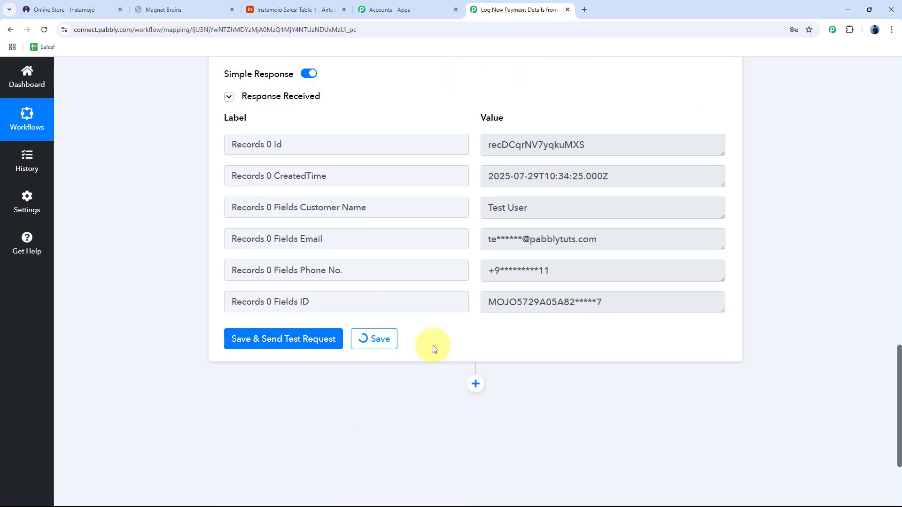
scroll(785, 227, "up", 20)
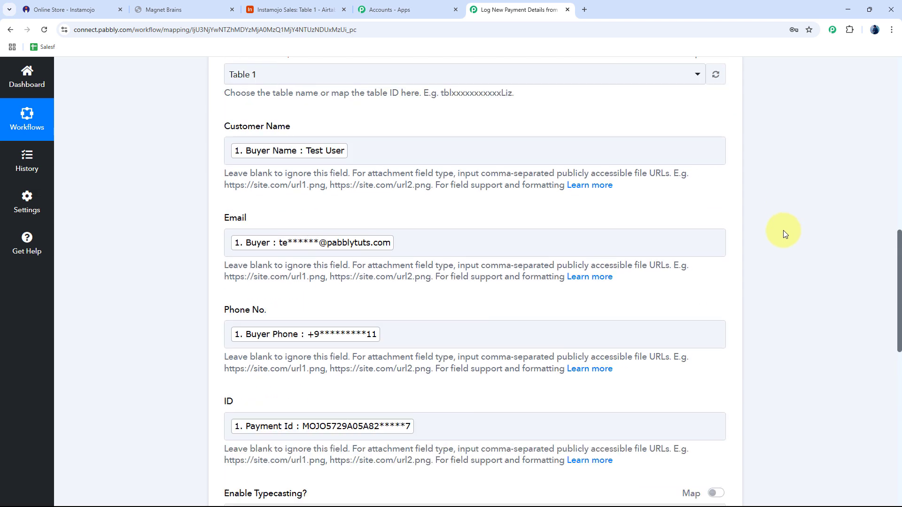
scroll(740, 274, "up", 3)
left_click(457, 332)
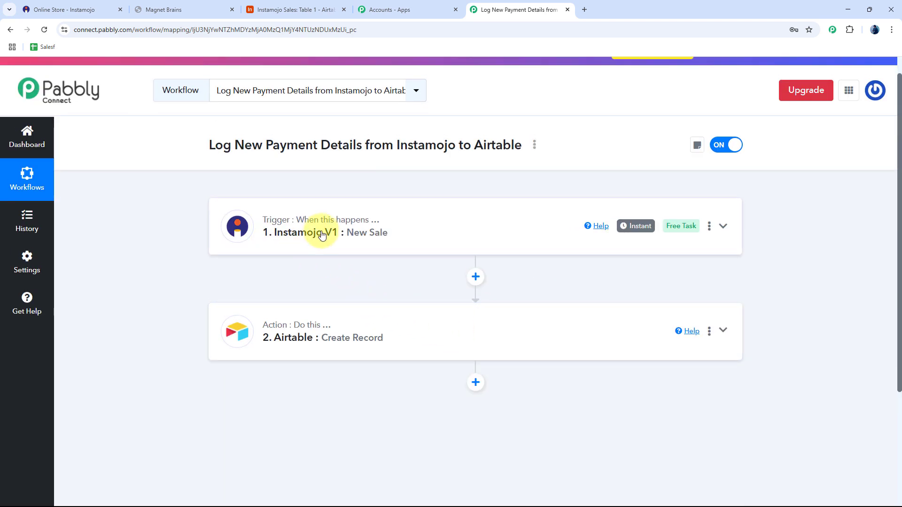
scroll(340, 283, "up", 1)
scroll(340, 283, "up", 1)
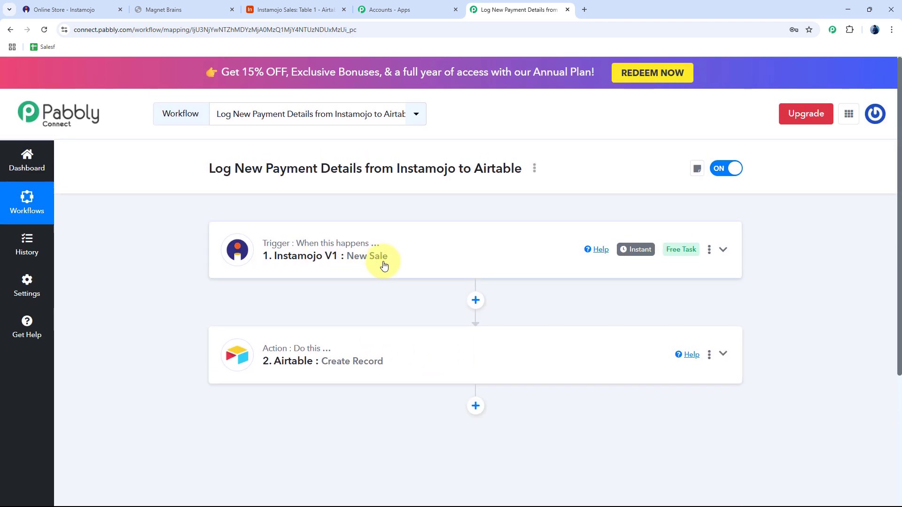
Check the three records in Airtable, then open the Organic Skincare Set's store page.
left_click(272, 13)
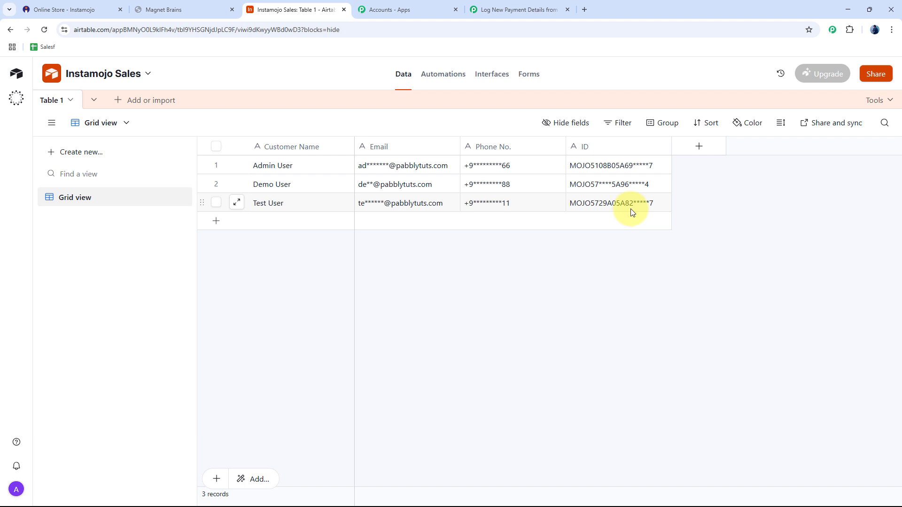
left_click(56, 6)
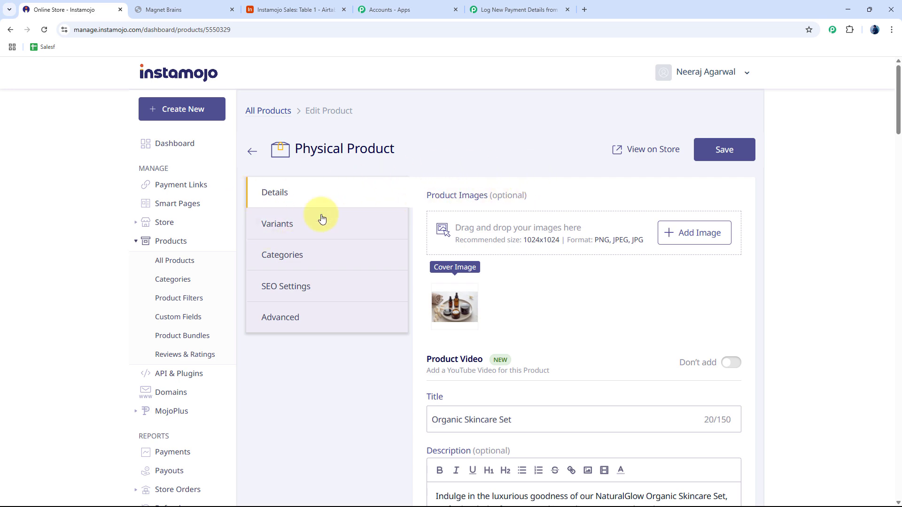
left_click(643, 150)
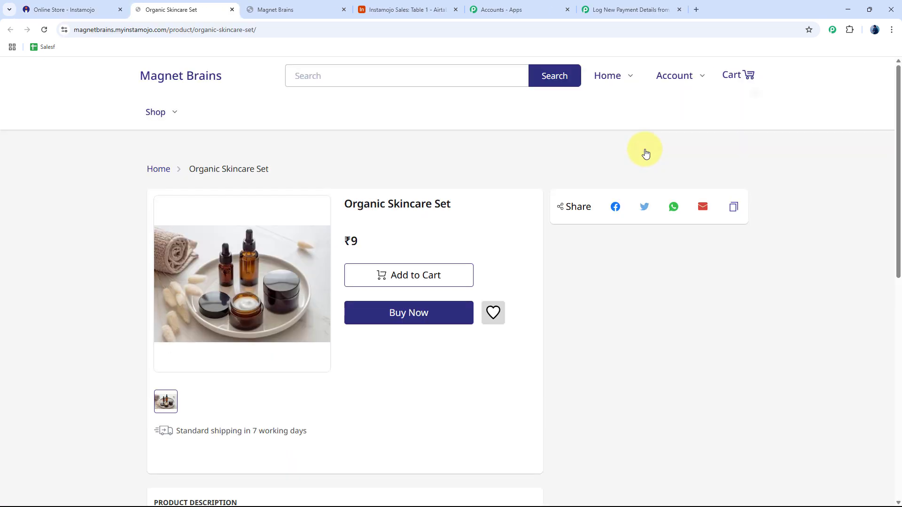
scroll(368, 248, "down", 3)
Start buying the Organic Skincare Set and enter the customer's first and last name.
scroll(409, 254, "up", 2)
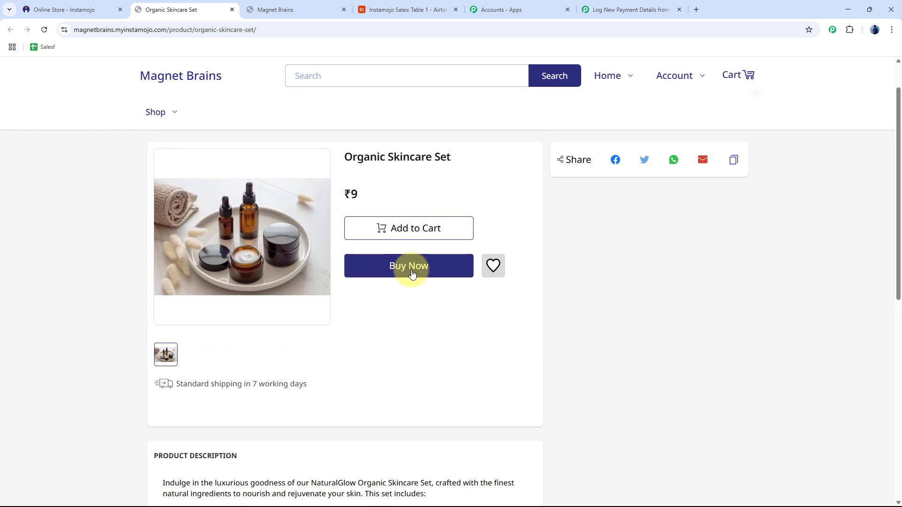
left_click(412, 273)
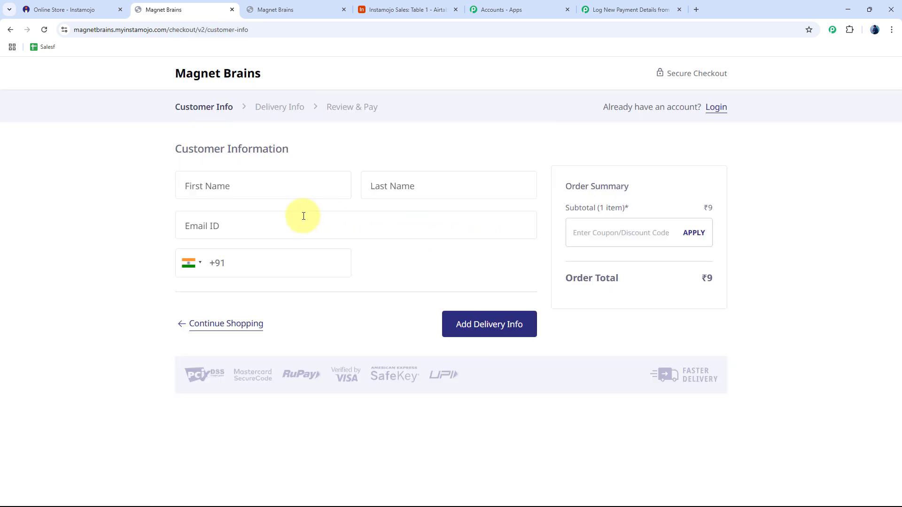
left_click(252, 187)
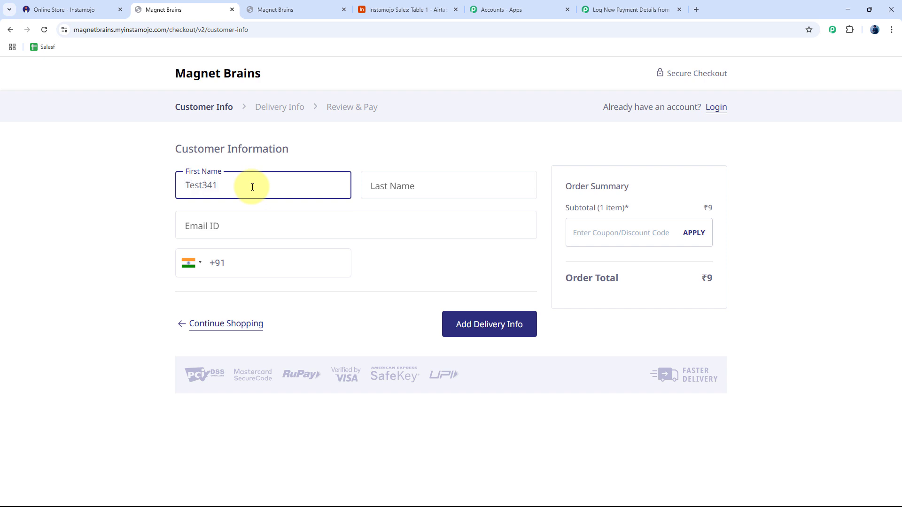
left_click(469, 183)
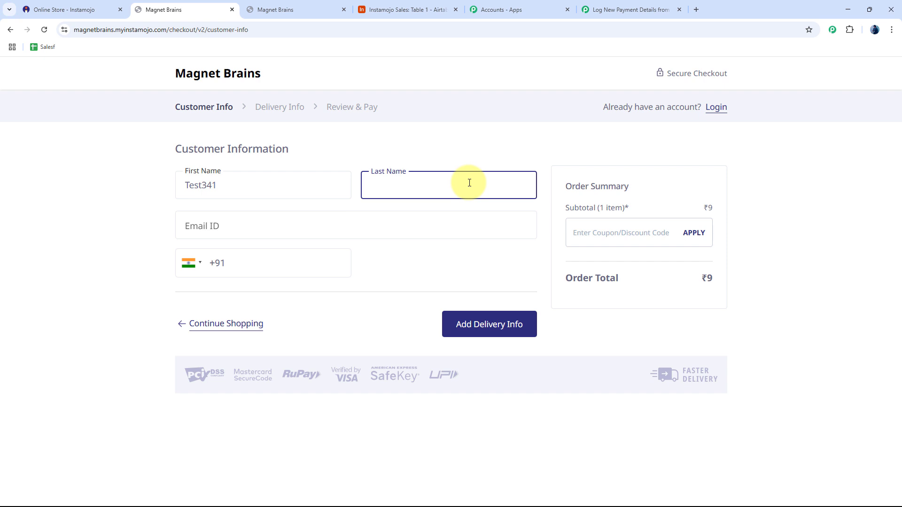
Enter and correct the customer's e-mail, add a mobile number, and continue to delivery info.
left_click(227, 227)
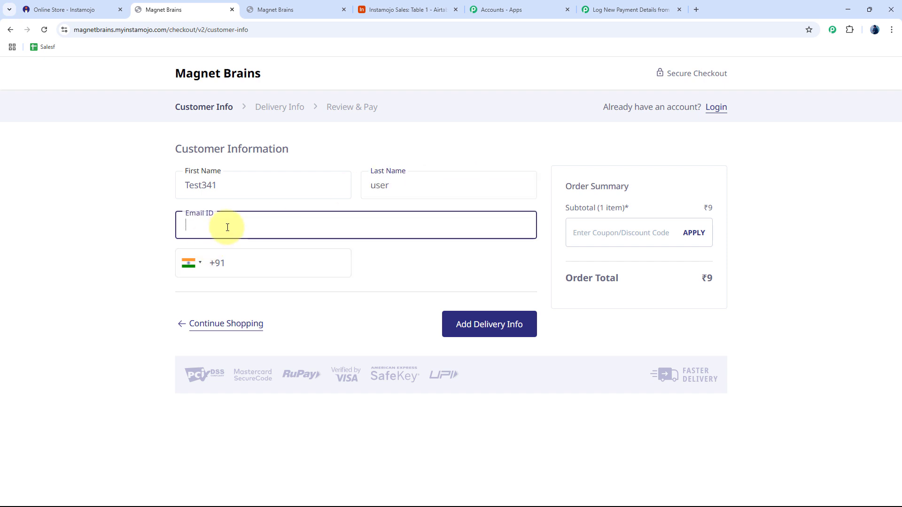
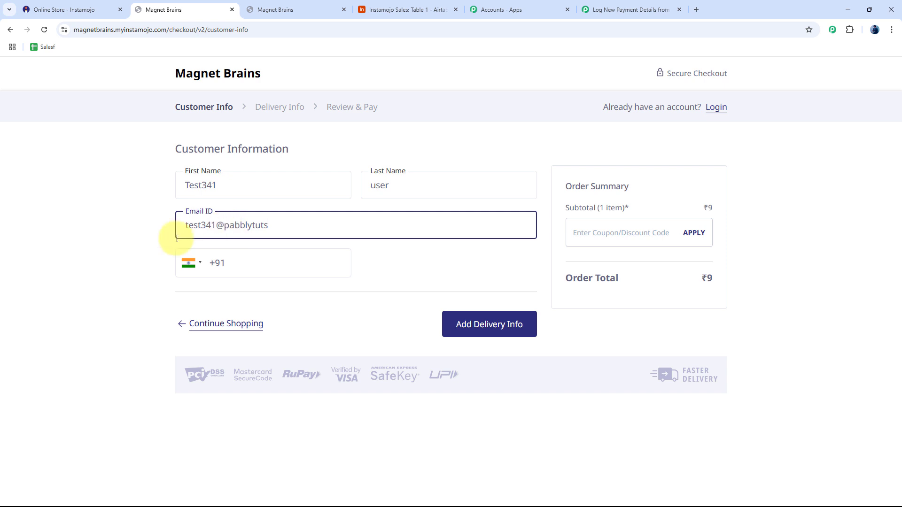
left_click(270, 263)
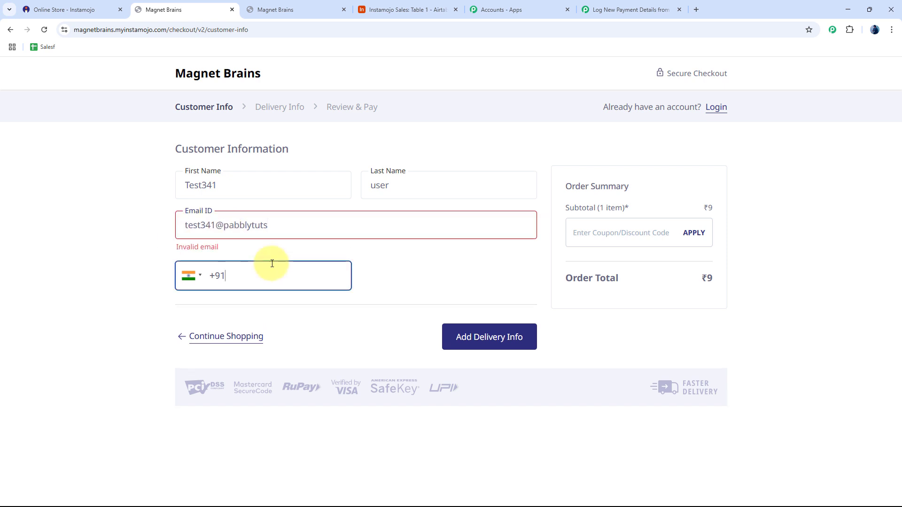
type("71111-11111")
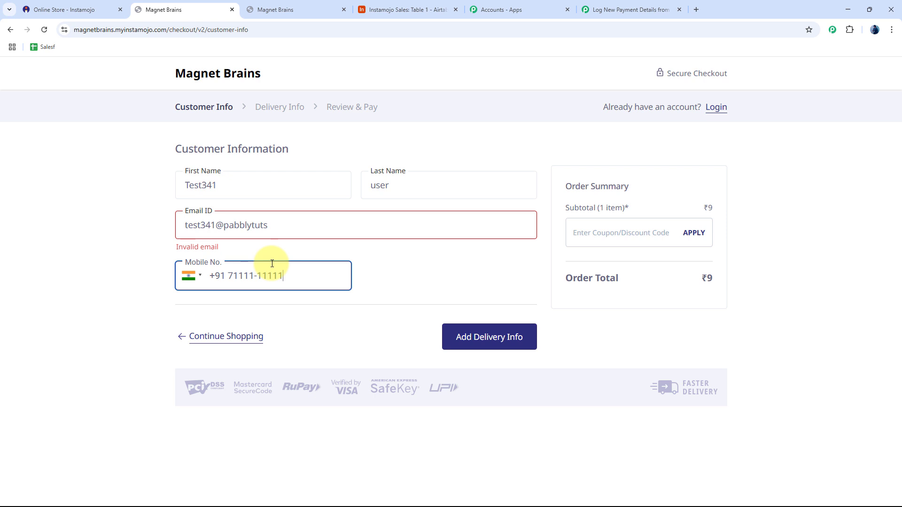
left_click(276, 223)
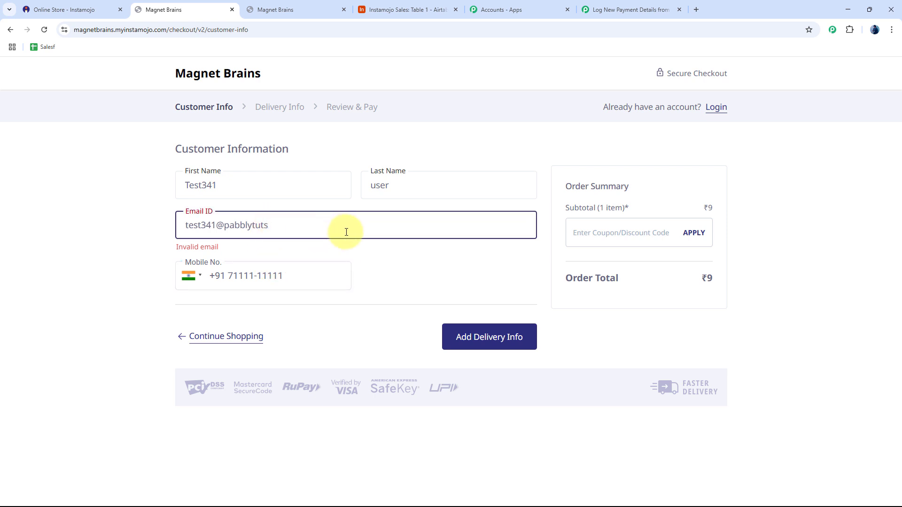
type("com")
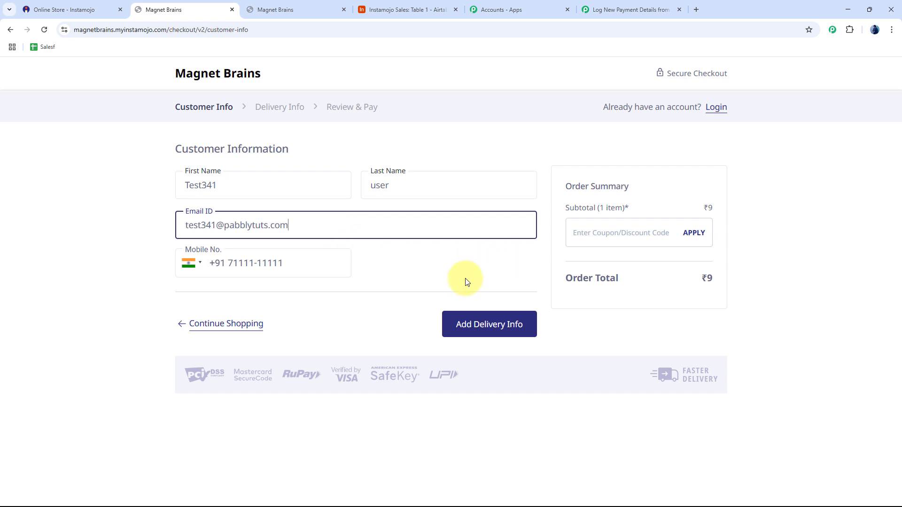
left_click(492, 326)
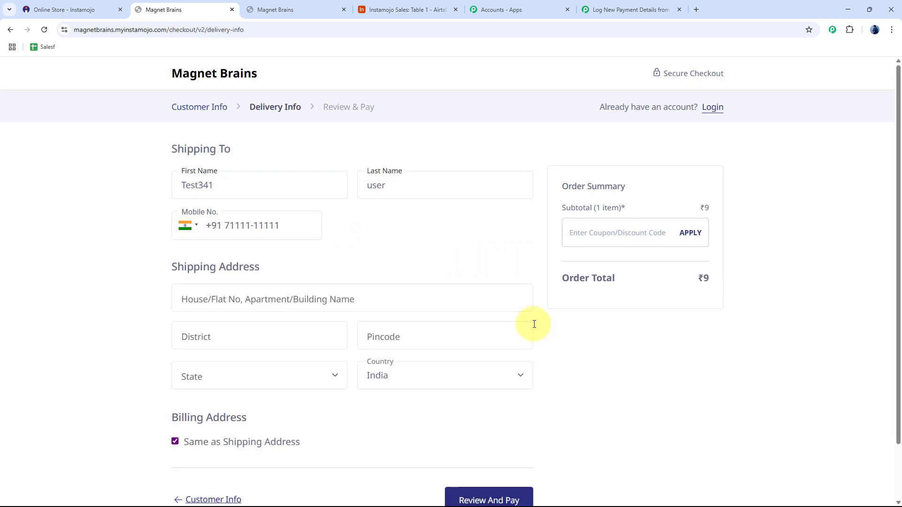
Enter the house number, district Indore and pincode 462010 for the shipping address.
left_click(270, 301)
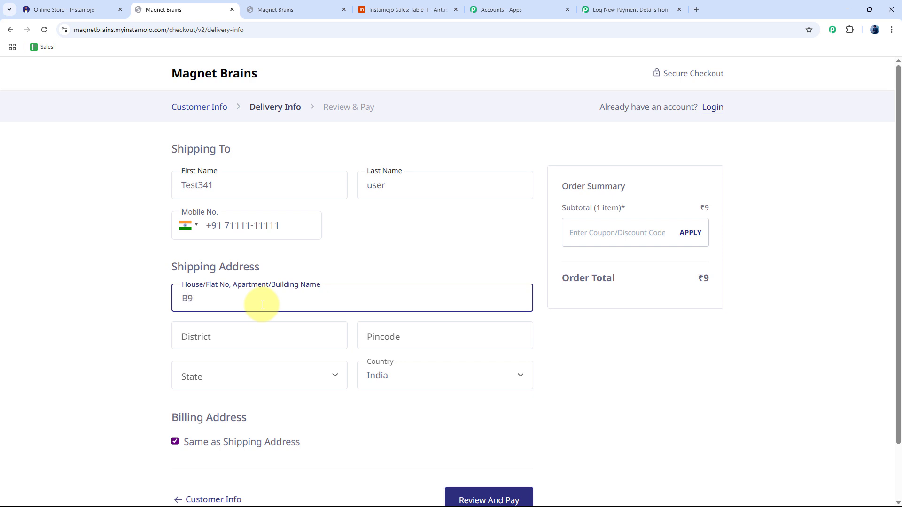
left_click(244, 345)
type("Indore")
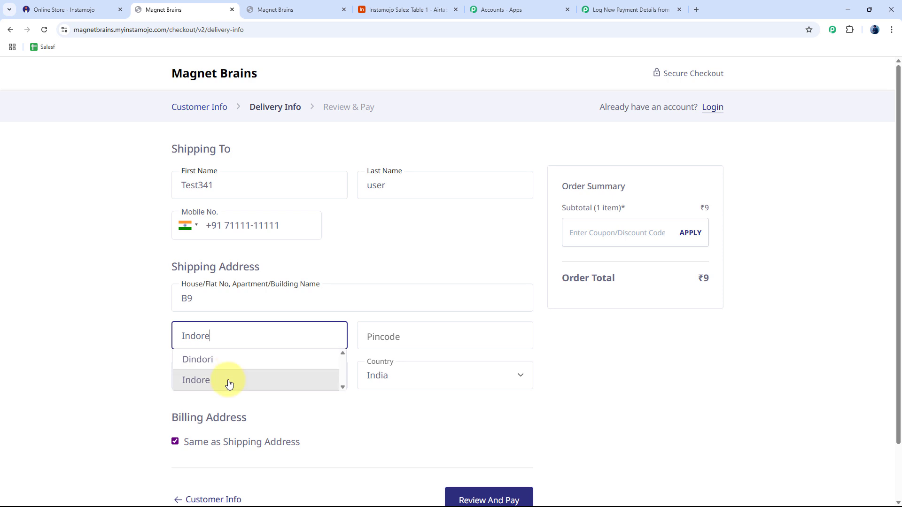
left_click(228, 379)
left_click(413, 330)
type("462010")
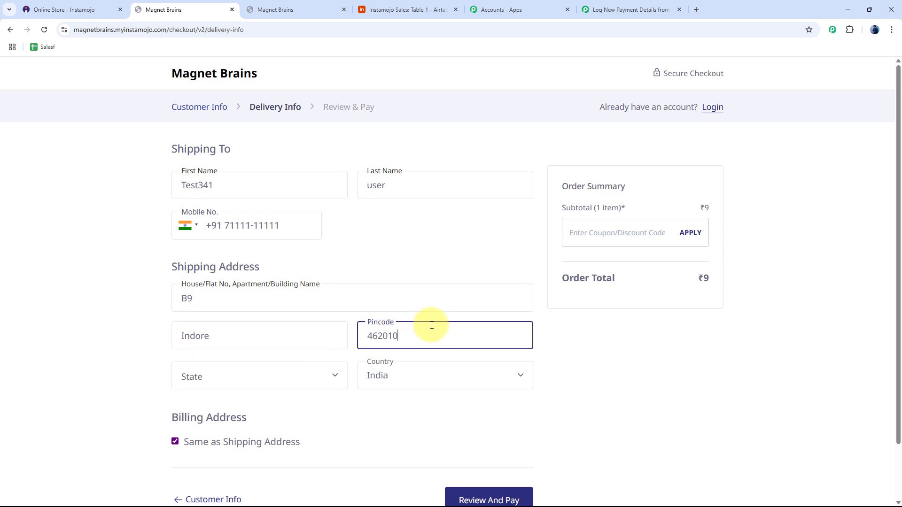
Choose Madhya Pradesh as the state, proceed to Review And Pay, and decline saving the address.
left_click(224, 376)
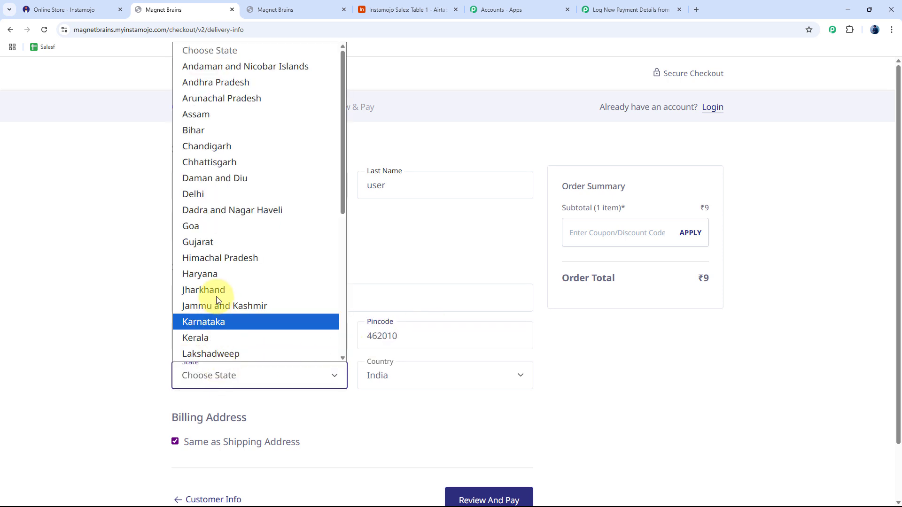
type("mad")
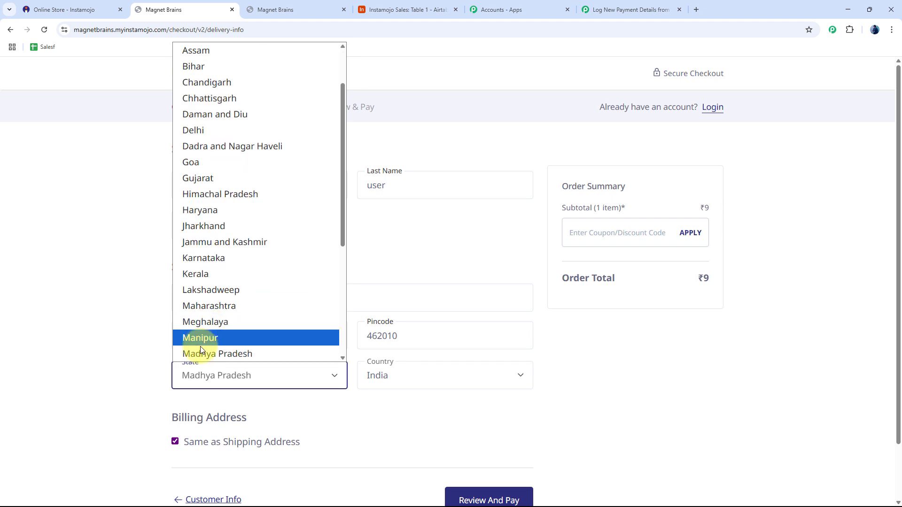
left_click(203, 353)
scroll(474, 396, "down", 1)
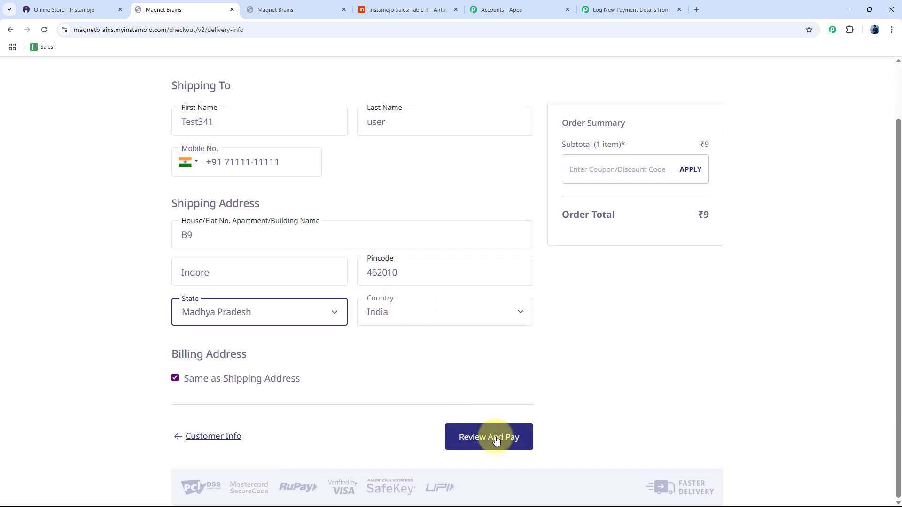
left_click(491, 440)
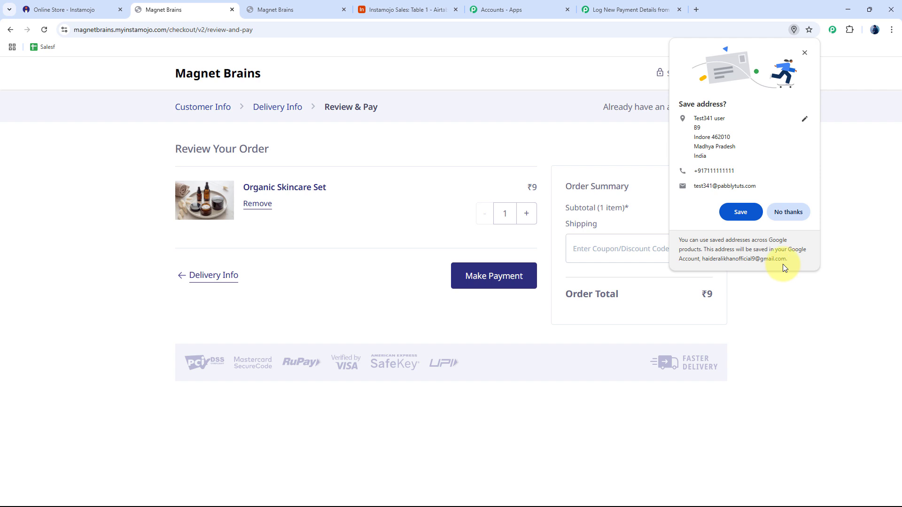
left_click(789, 212)
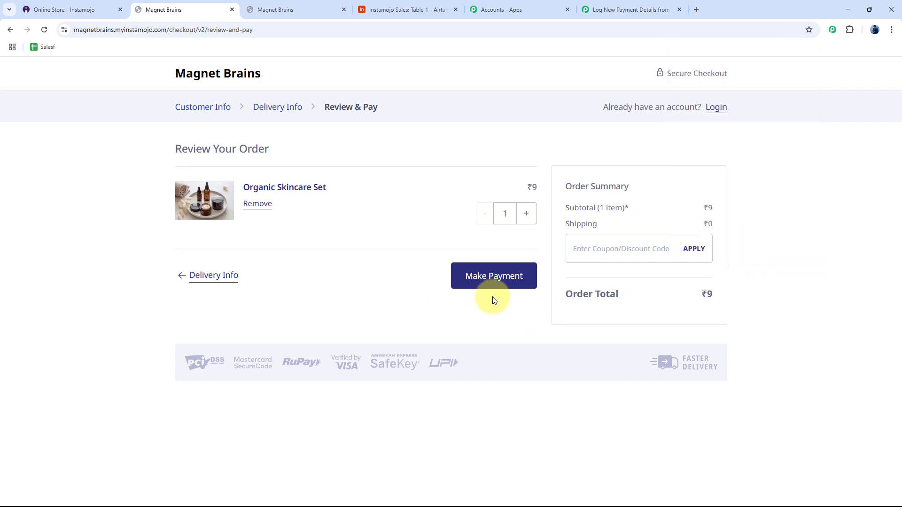
Pay for the ₹9 order, confirm it appears as record 4 in Airtable, then return to Pabbly.
left_click(501, 280)
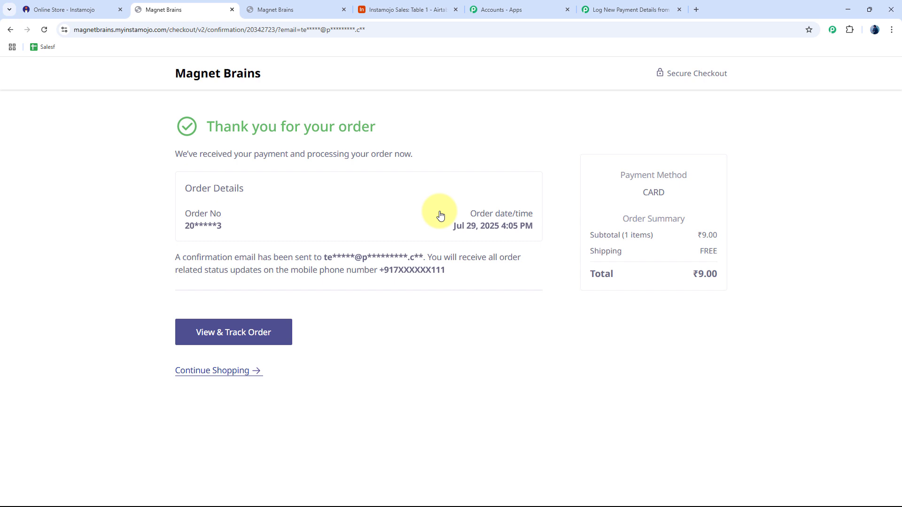
left_click(407, 9)
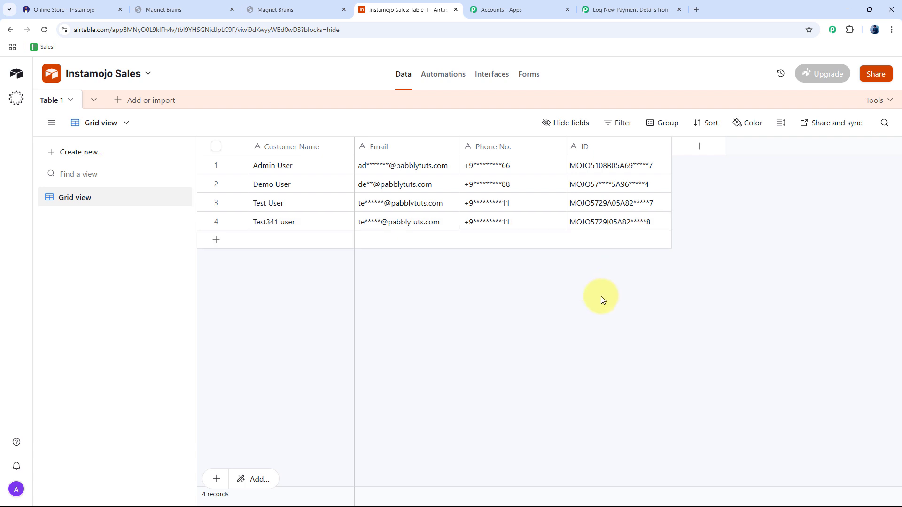
left_click(633, 6)
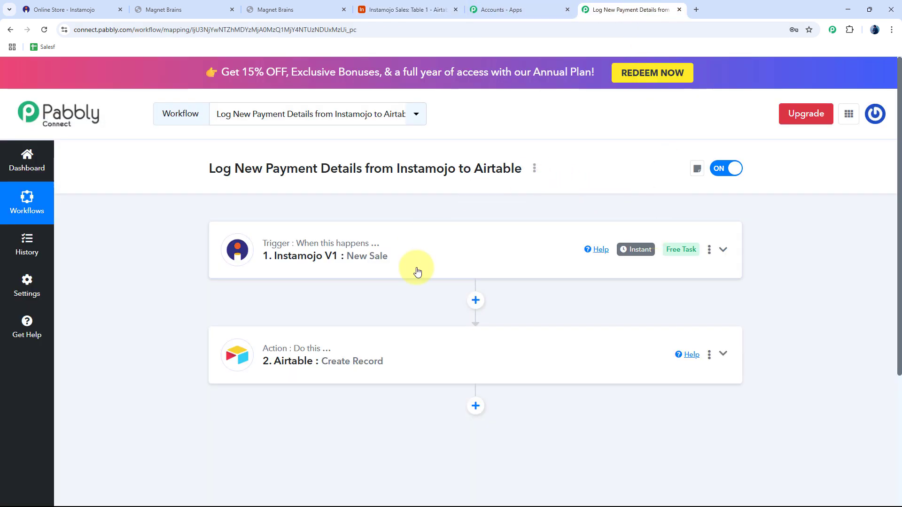